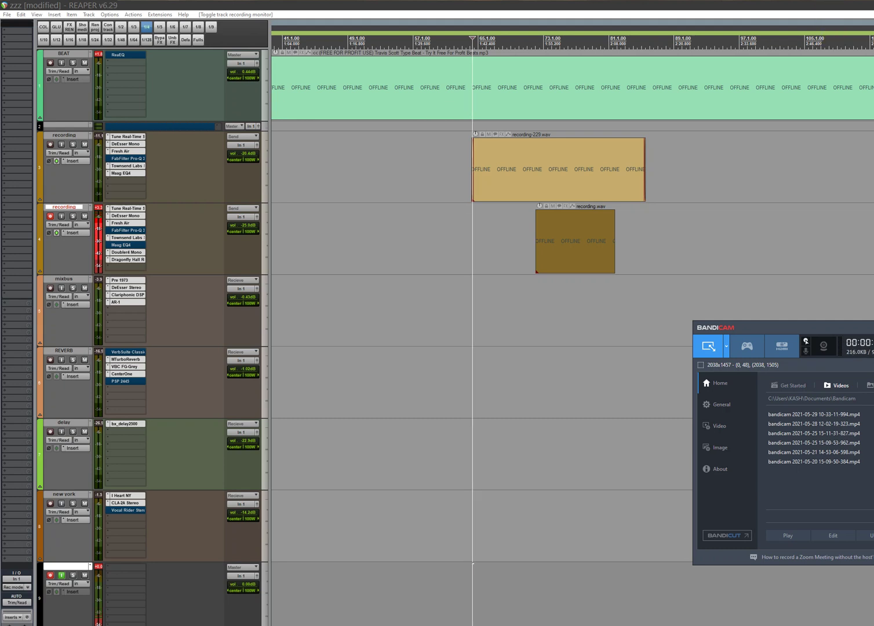
Clear the Bandicam window off REAPER and select track 3 'recording' to check its input effects
left_click(871, 327)
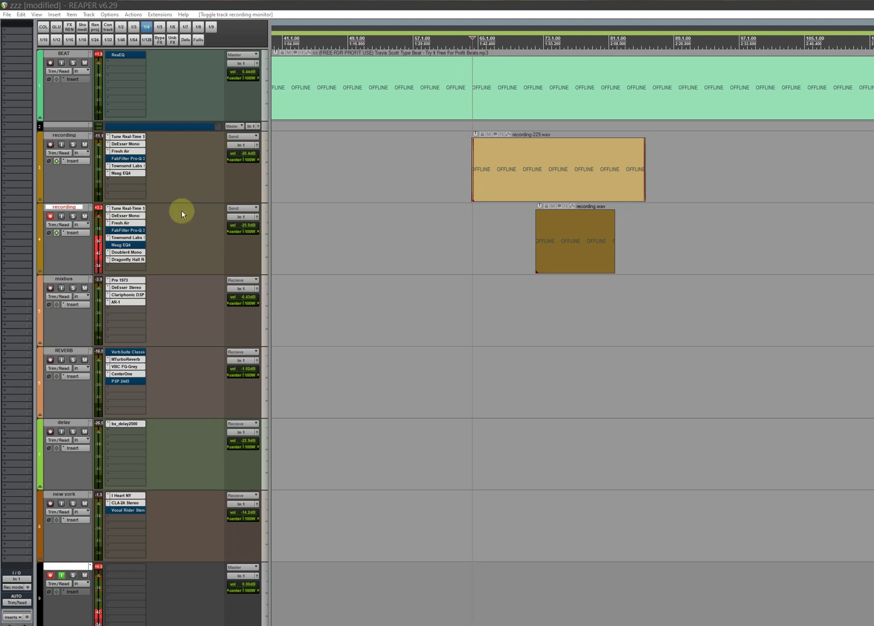
left_click(69, 181)
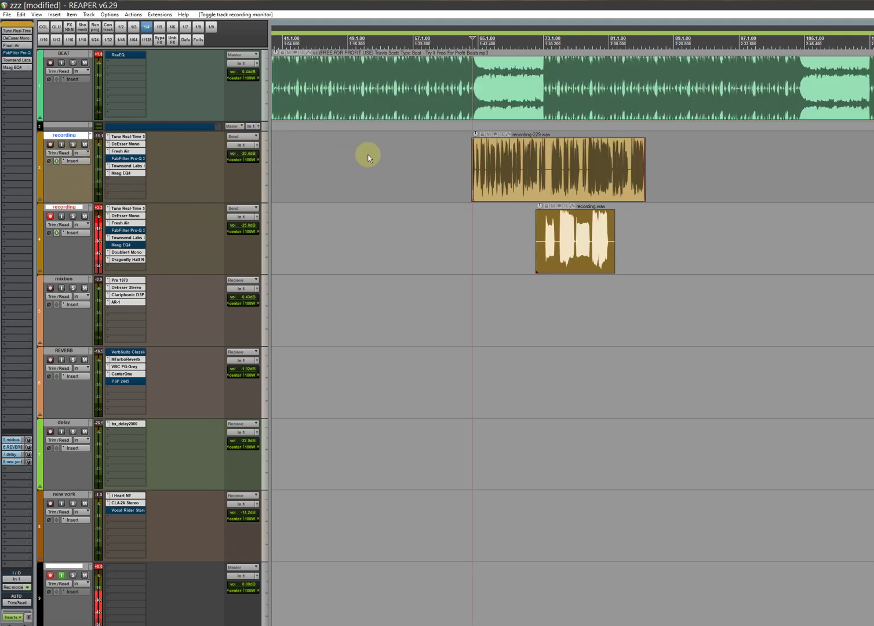
scroll(503, 121, "up", 4)
scroll(503, 121, "down", 4)
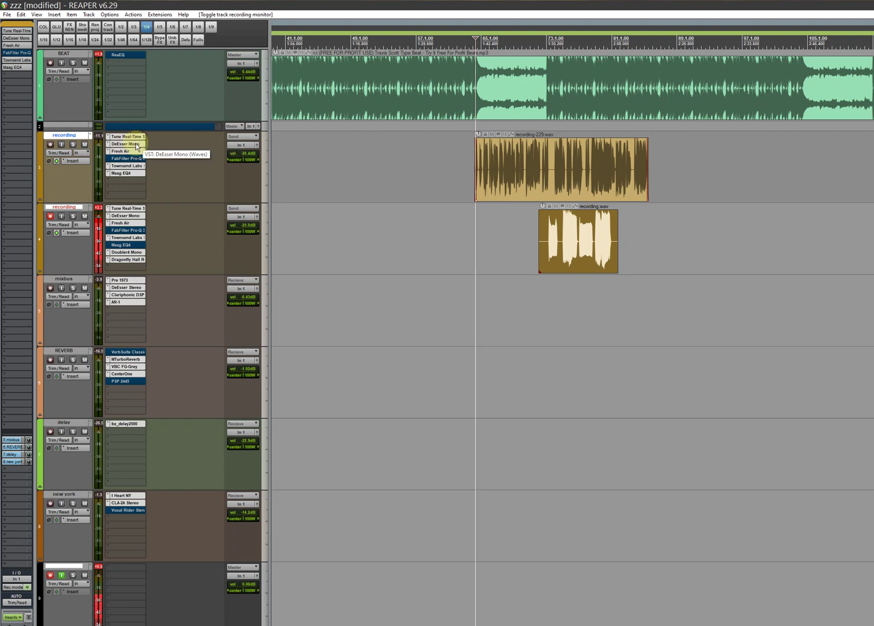
left_click(62, 176)
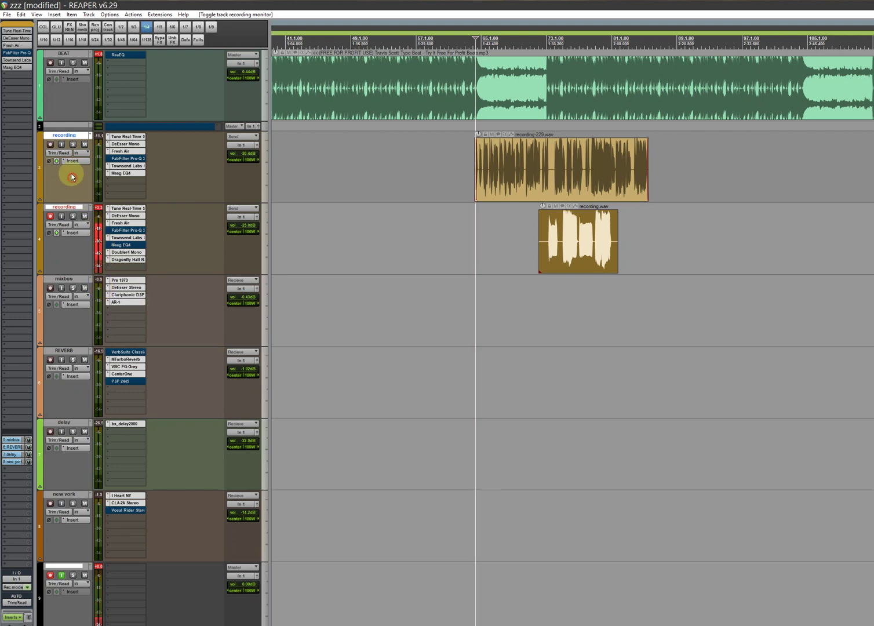
Open track 3 'recording' input FX chain and move its window to mid-screen
left_click(57, 161)
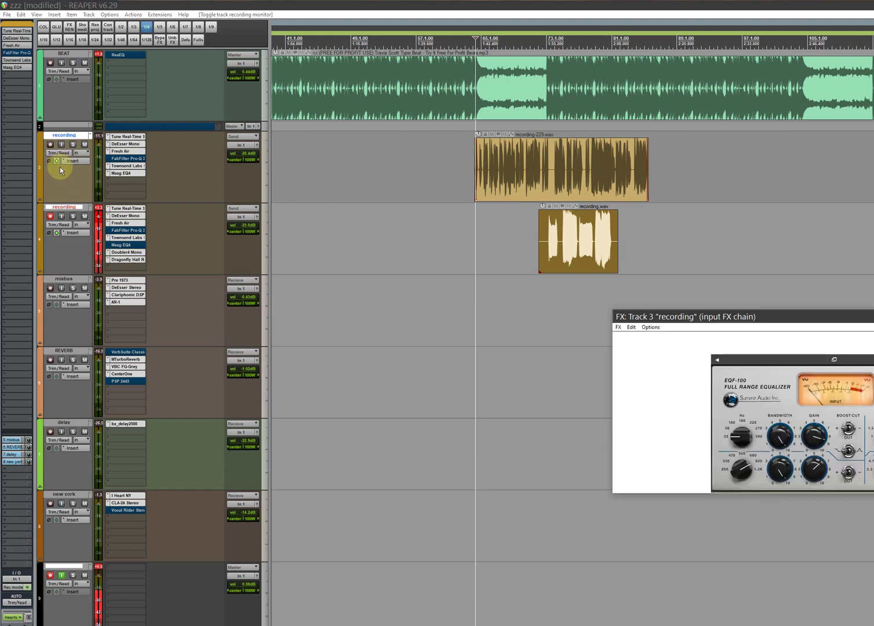
left_click(698, 316)
left_click_drag(699, 316, 317, 209)
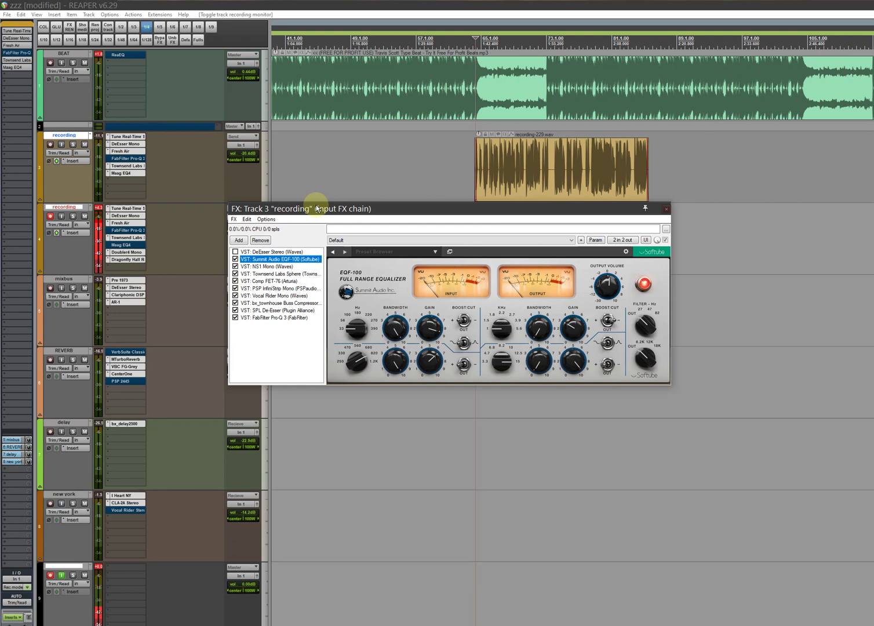
Arm the recording track with input monitoring on and raise the EQF-100 high-band gain
left_click(51, 576)
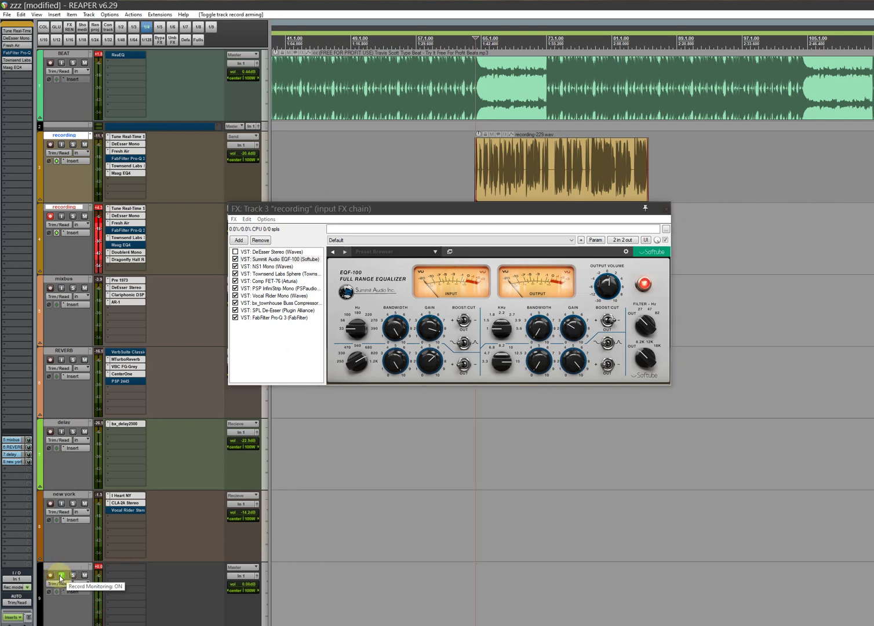
left_click(50, 143)
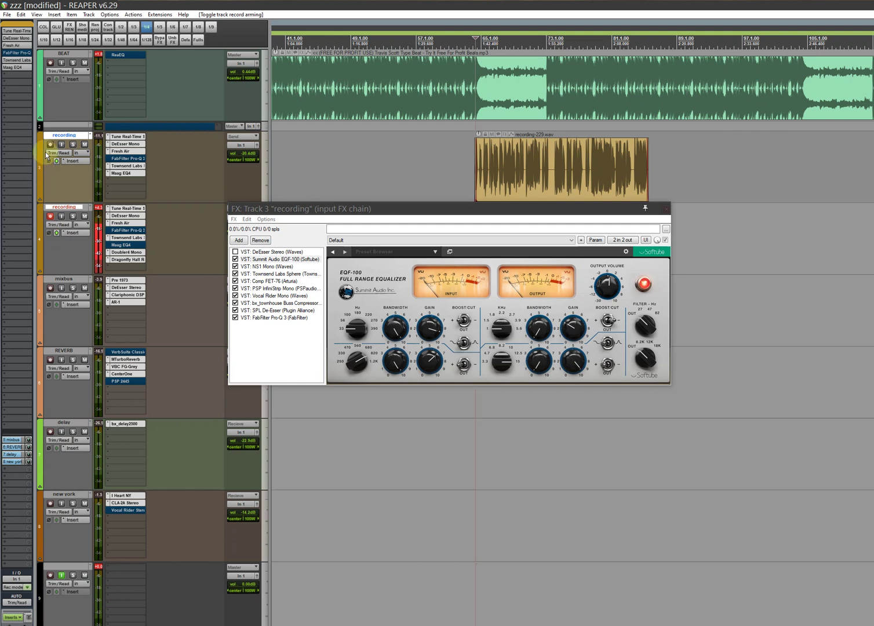
left_click(61, 145)
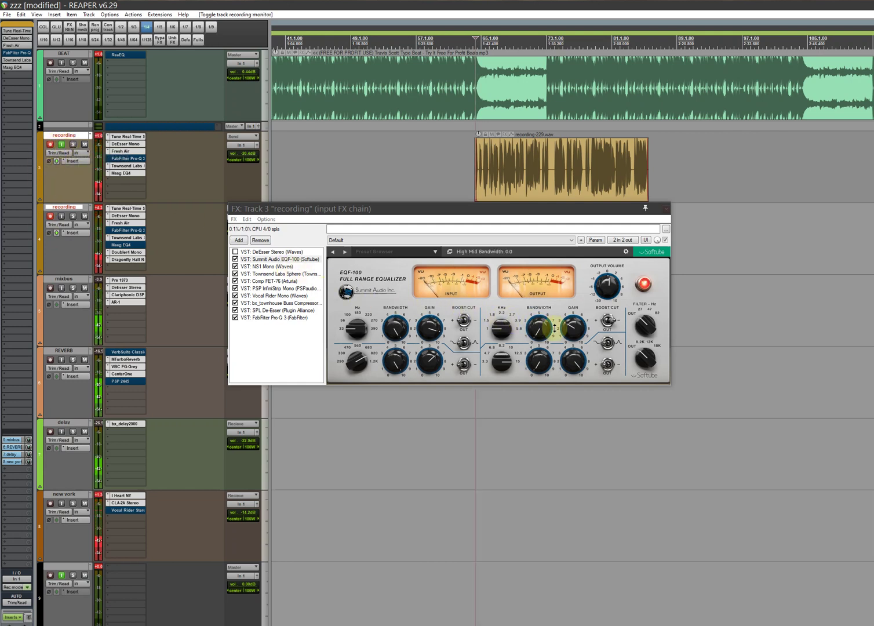
left_click_drag(573, 361, 569, 332)
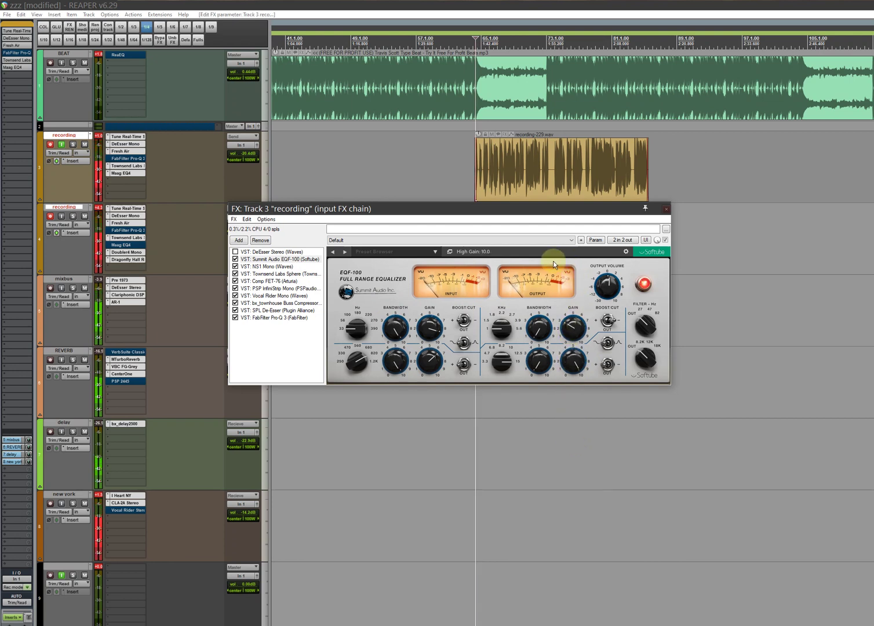
Return the recording track to auto monitoring, disarm it, re-arm track 9, and select the EQF-100
left_click(62, 145)
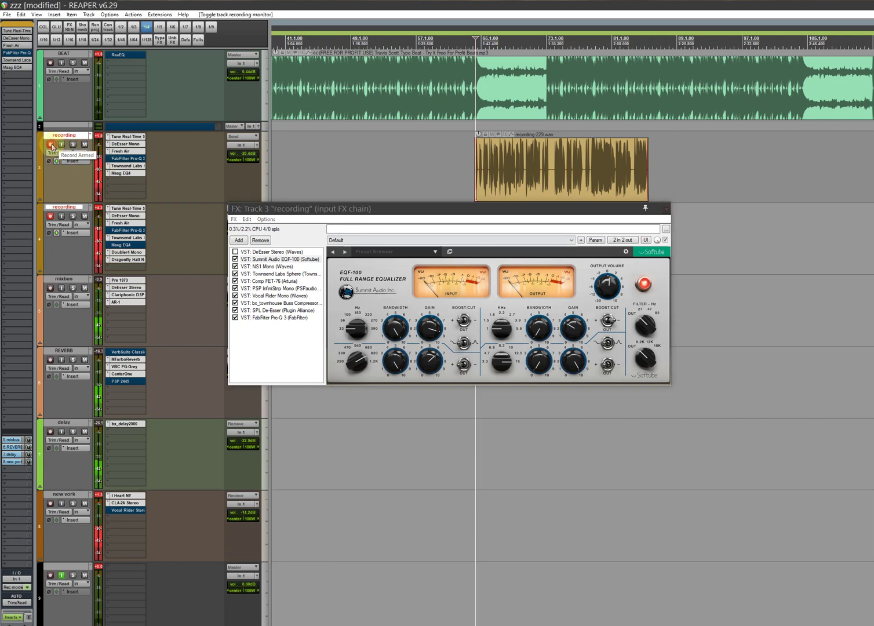
left_click(50, 144)
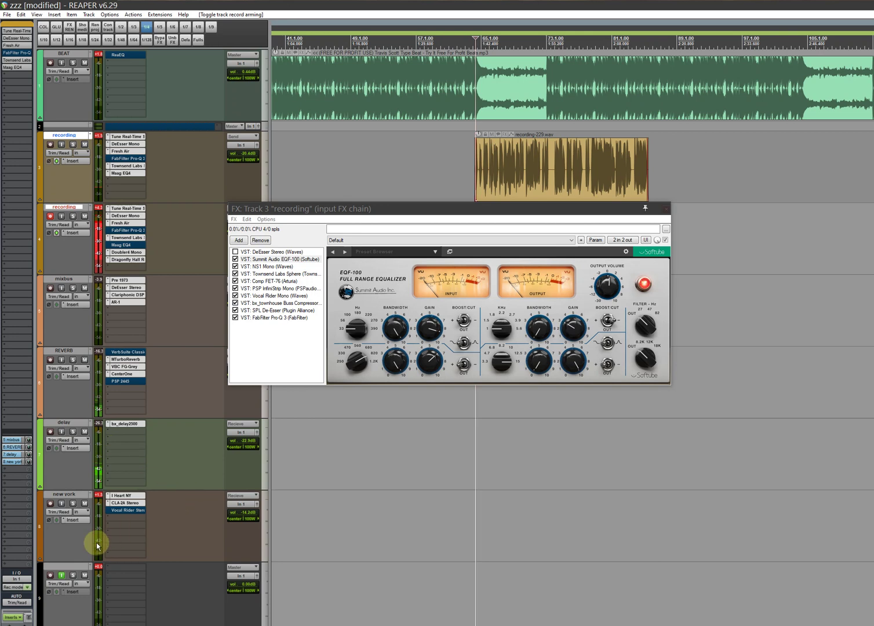
left_click(50, 575)
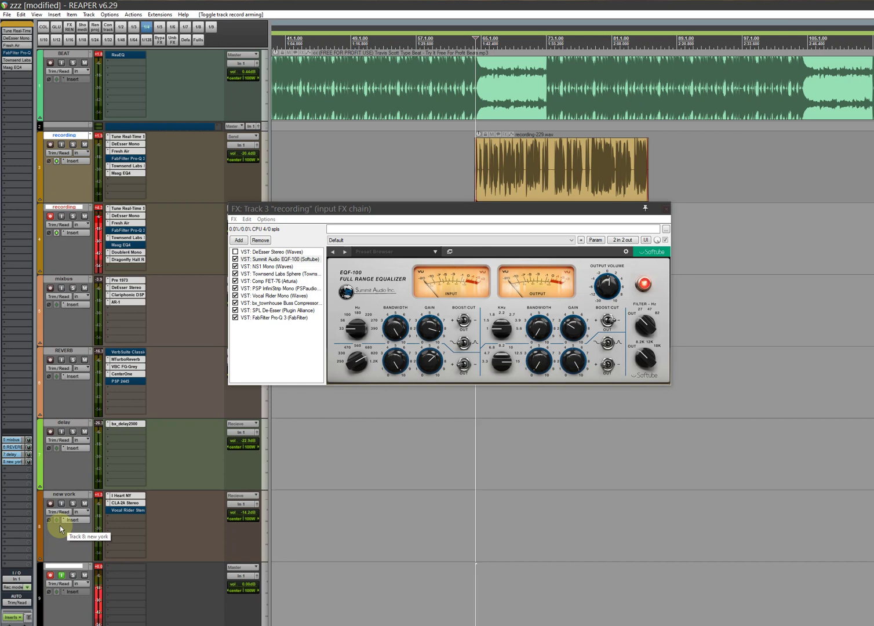
left_click(266, 260)
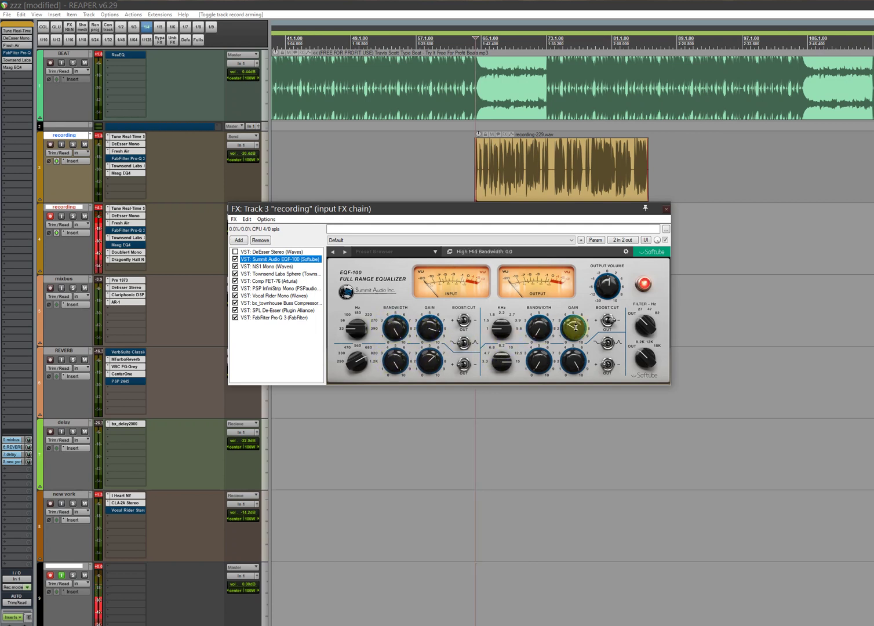
View the NS1 noise suppressor, then the Townsend Labs Sphere mic modeller with the LD-800 model
left_click(271, 266)
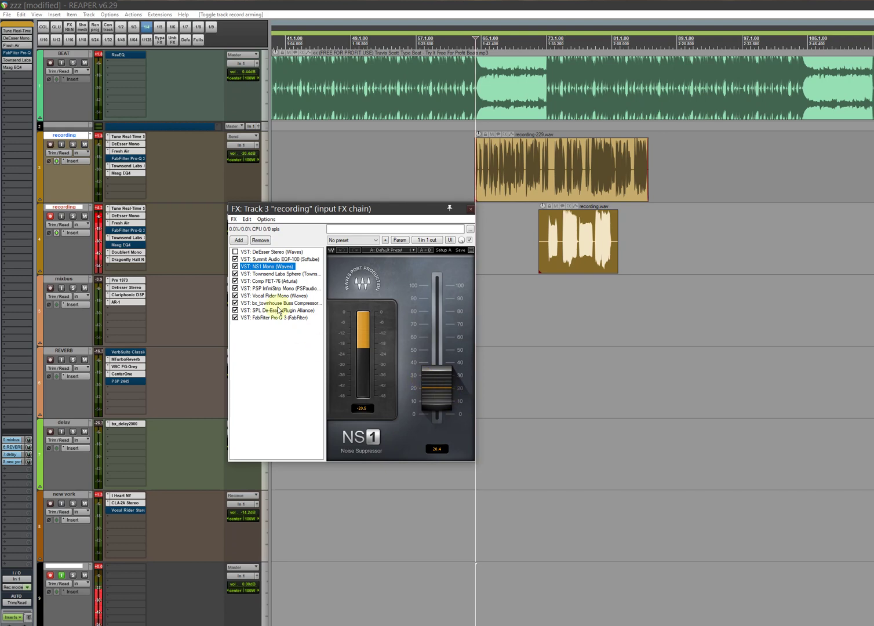
left_click(264, 273)
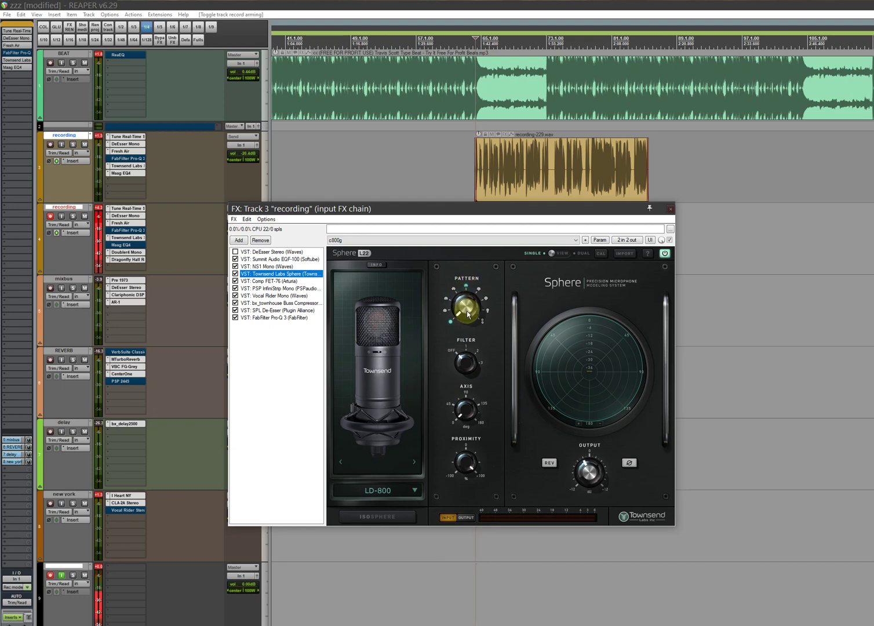
Display the Arturia Comp FET-76 compressor, then the PSP InfiniStrip Mono channel strip
left_click(259, 281)
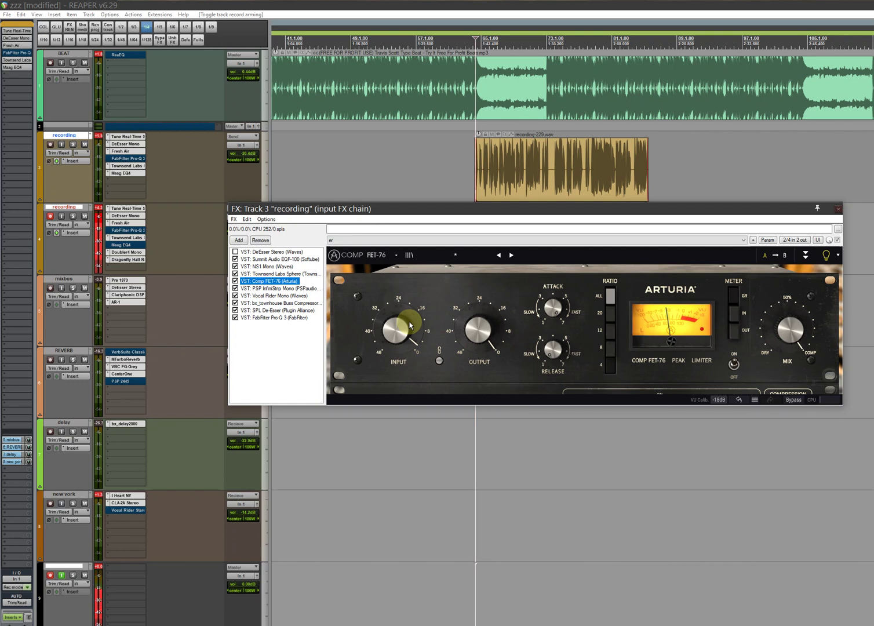
left_click(262, 288)
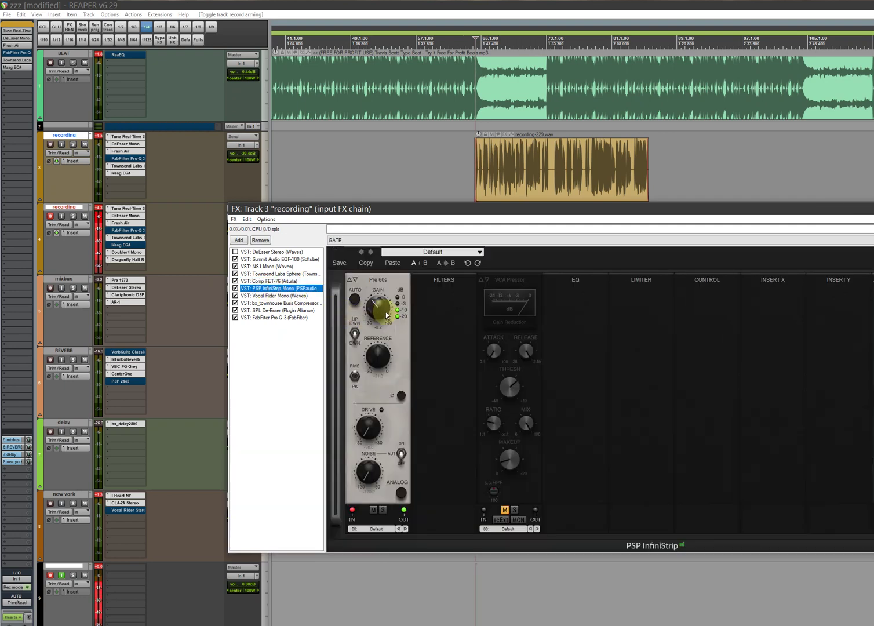
Shift the FX window to reveal InfiniStrip's Gate module, then show Waves Vocal Rider Mono
left_click_drag(617, 209, 467, 214)
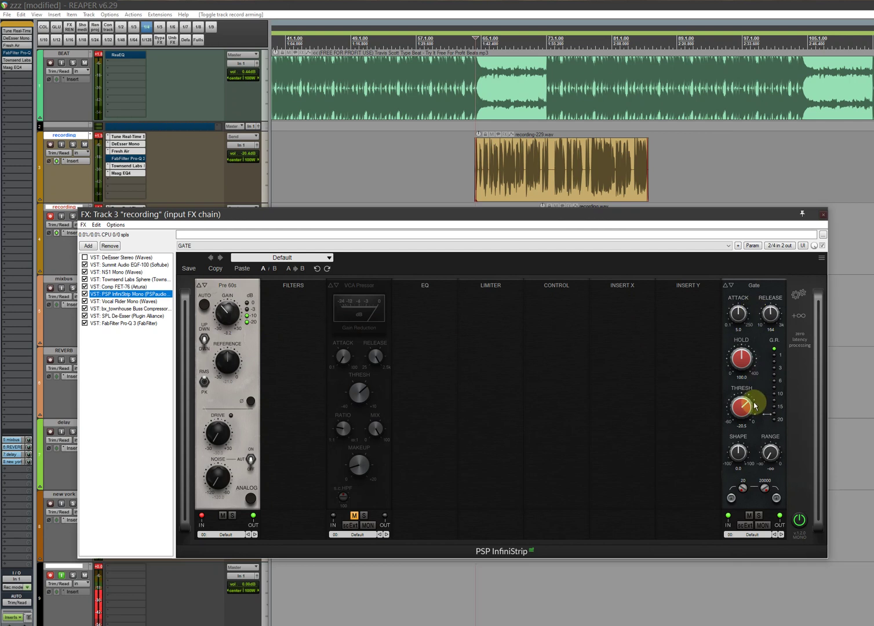
left_click(149, 301)
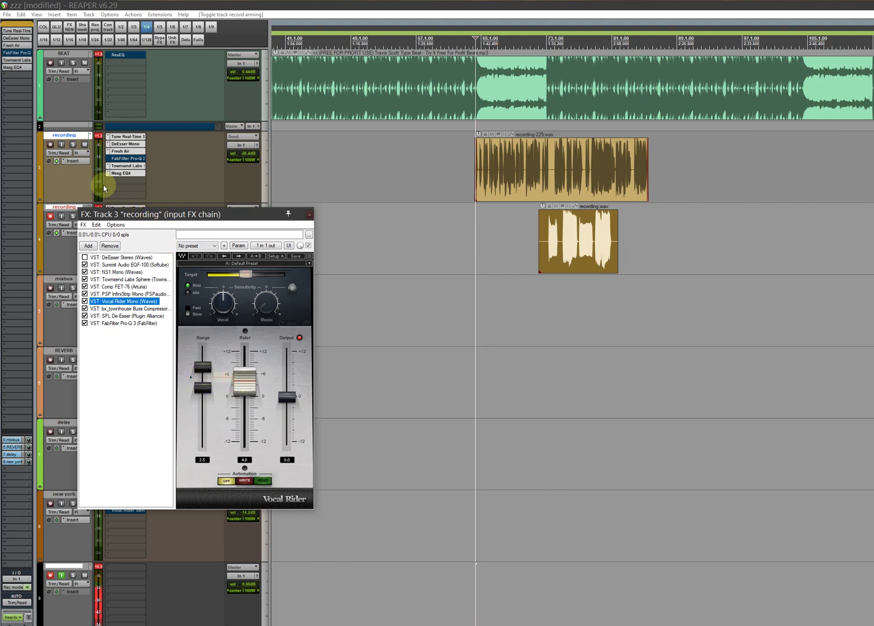
Mute the REVERB, delay and track 4 tracks for comparison, leaving BEAT unmuted
left_click(80, 167)
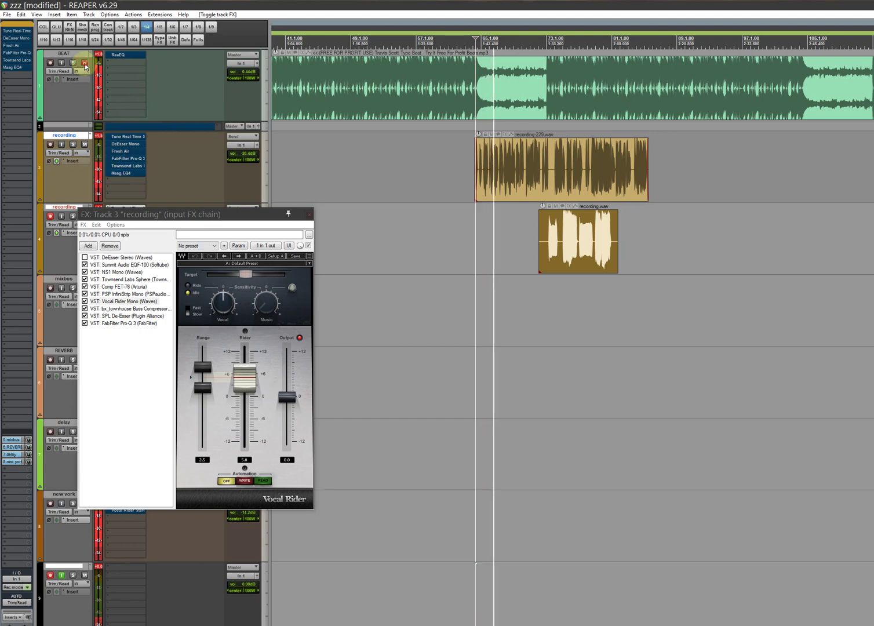
left_click(85, 63)
left_click_drag(136, 217, 218, 223)
left_click(85, 358)
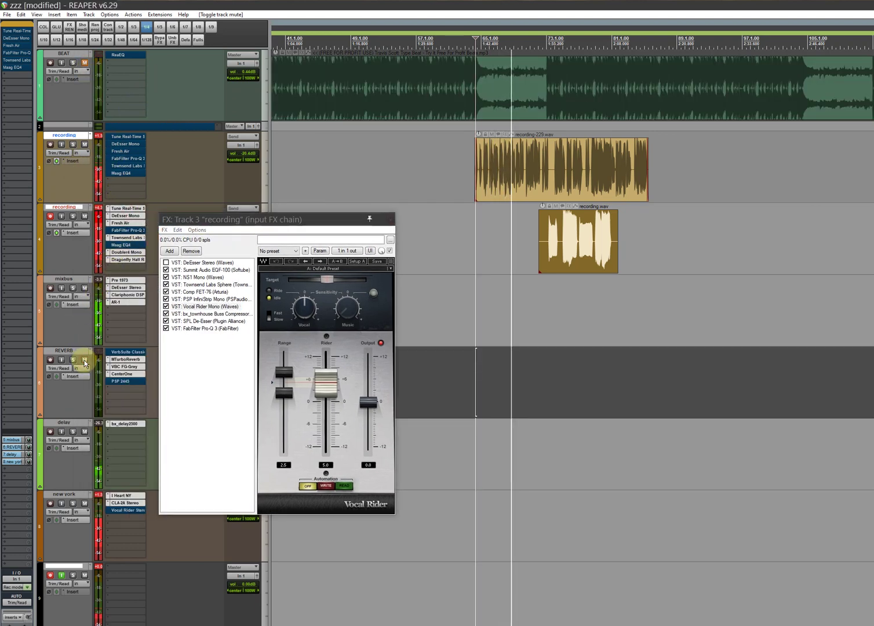
left_click(85, 432)
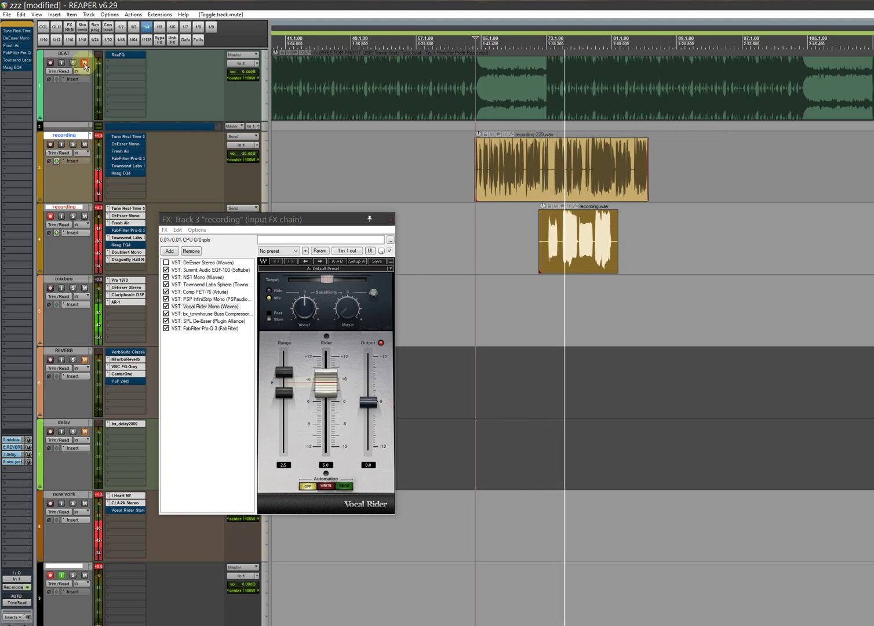
left_click(84, 64)
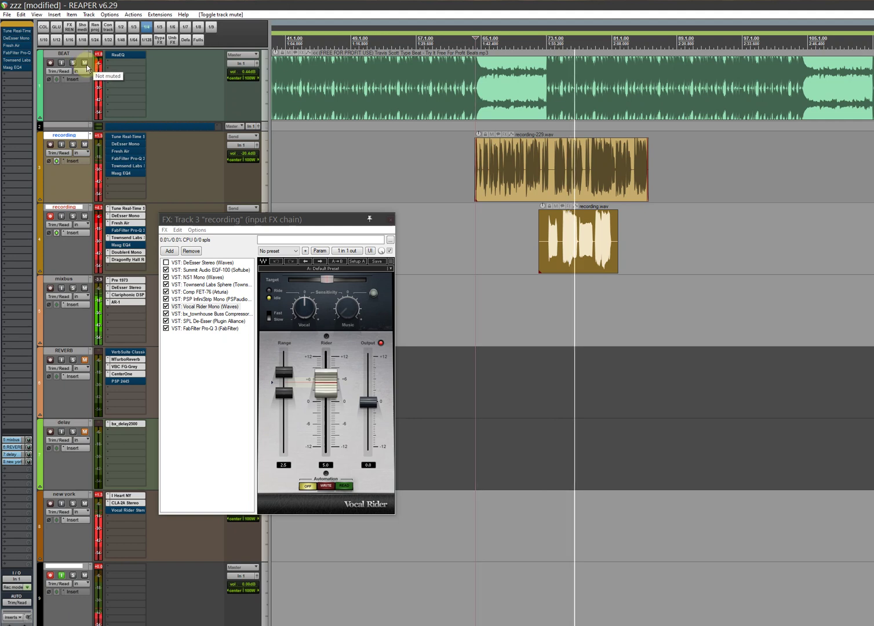
left_click(85, 216)
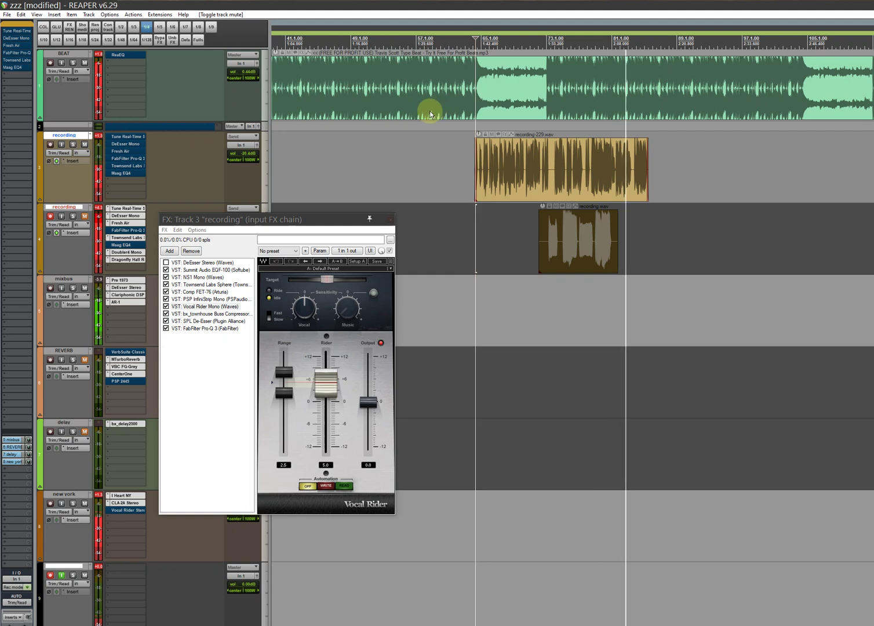
Stop playback and view the bx_townhouse Buss Compressor, then the SPL De-Esser
key("space")
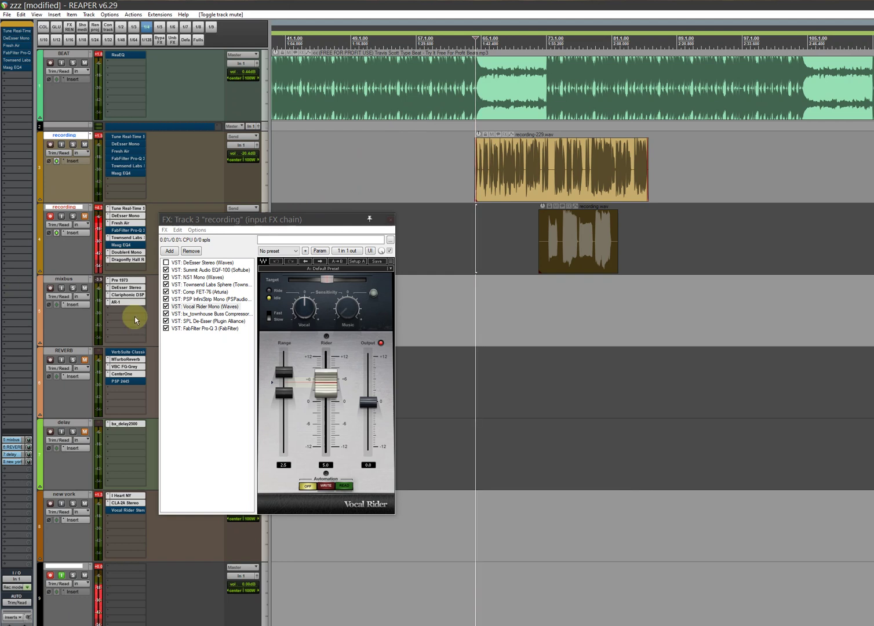
left_click(208, 314)
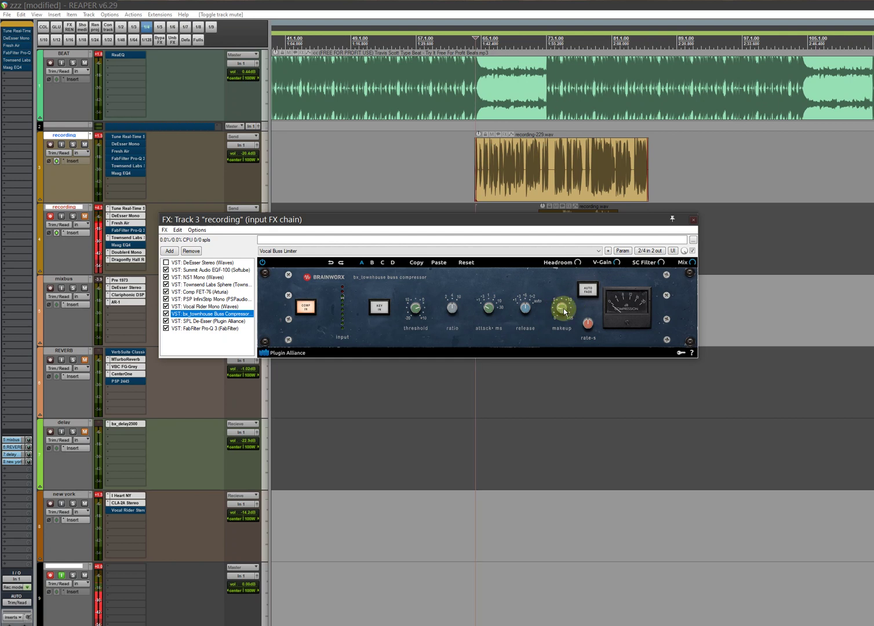
left_click(214, 321)
Increase the SPL De-Esser's S-Reduction amount slightly
left_click_drag(322, 295, 335, 296)
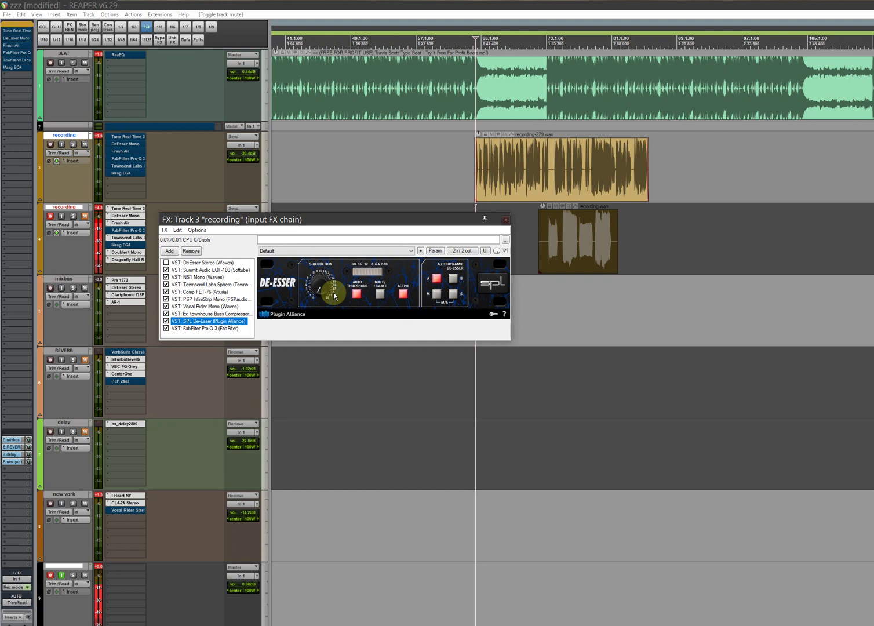
Inspect the FabFilter Pro-Q 3 curve on track 3, then close the Input FX chain window
left_click(183, 328)
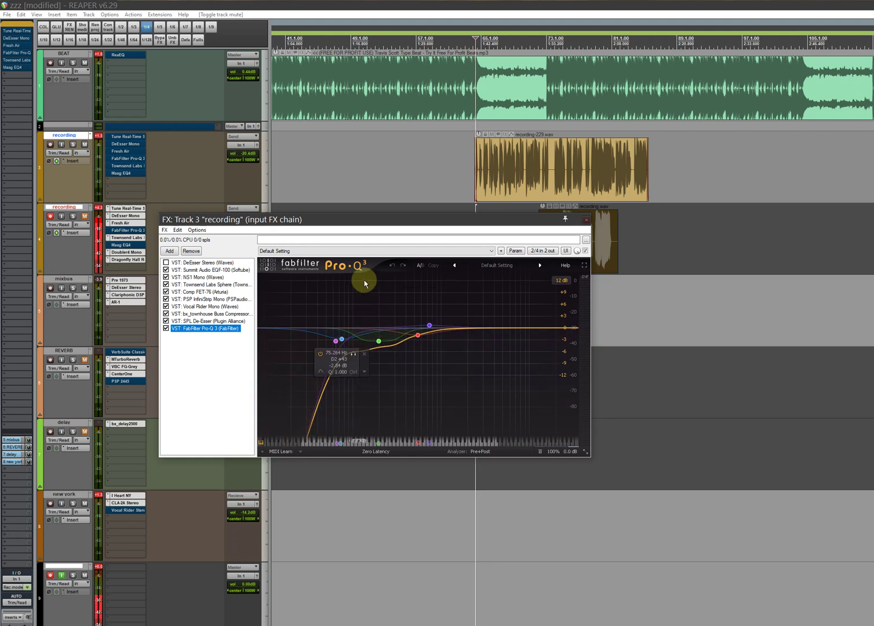
left_click(587, 222)
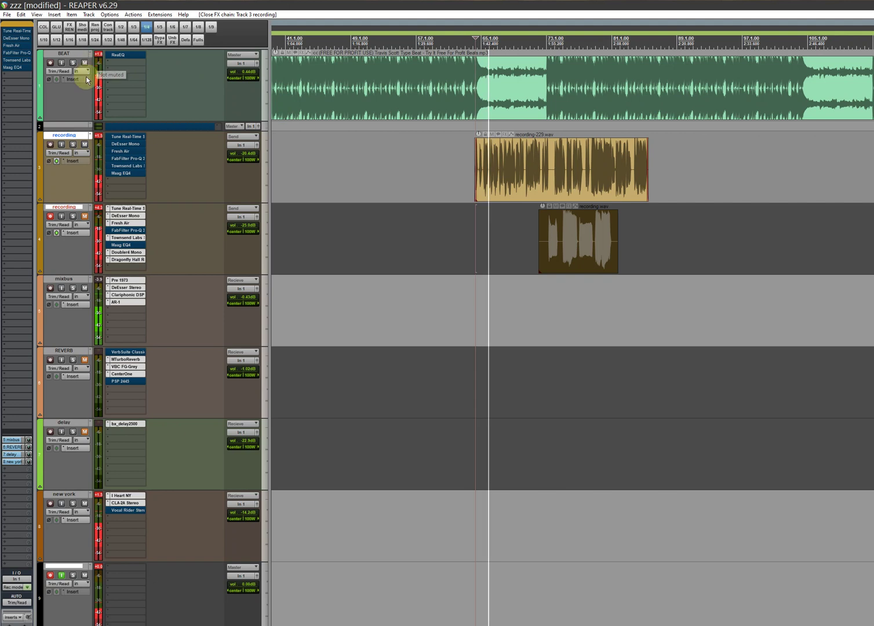
Re-enable the recording track's insert FX after hearing them bypassed
left_click(76, 163)
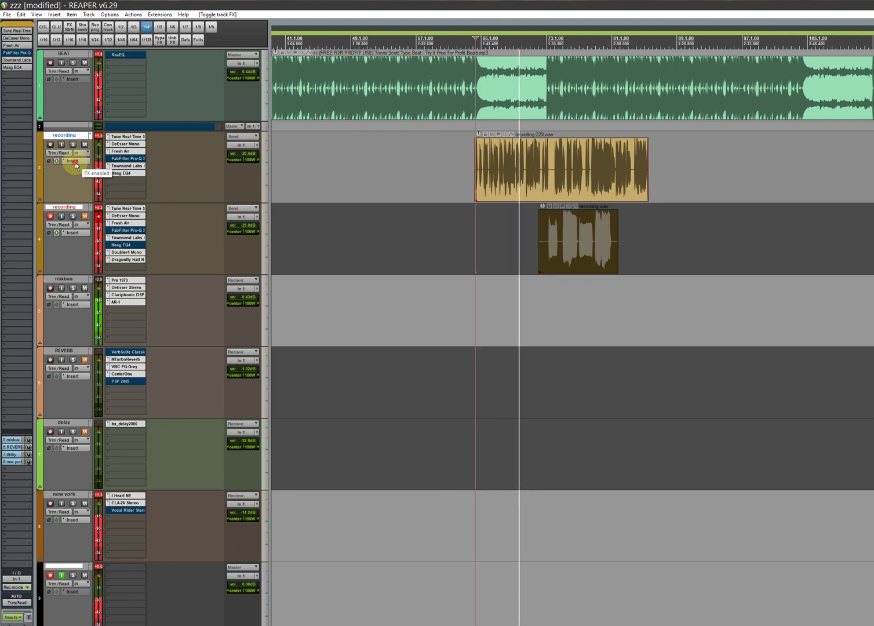
A/B the recording track's whole FX chain three times while playing, then stop and open Tune Real-Time
left_click(74, 162)
left_click(74, 162)
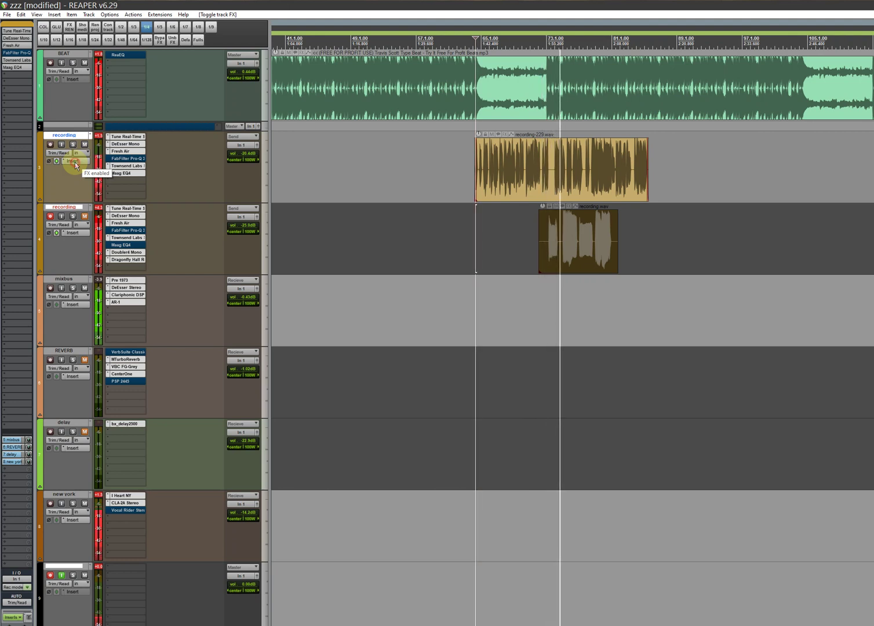
left_click(75, 164)
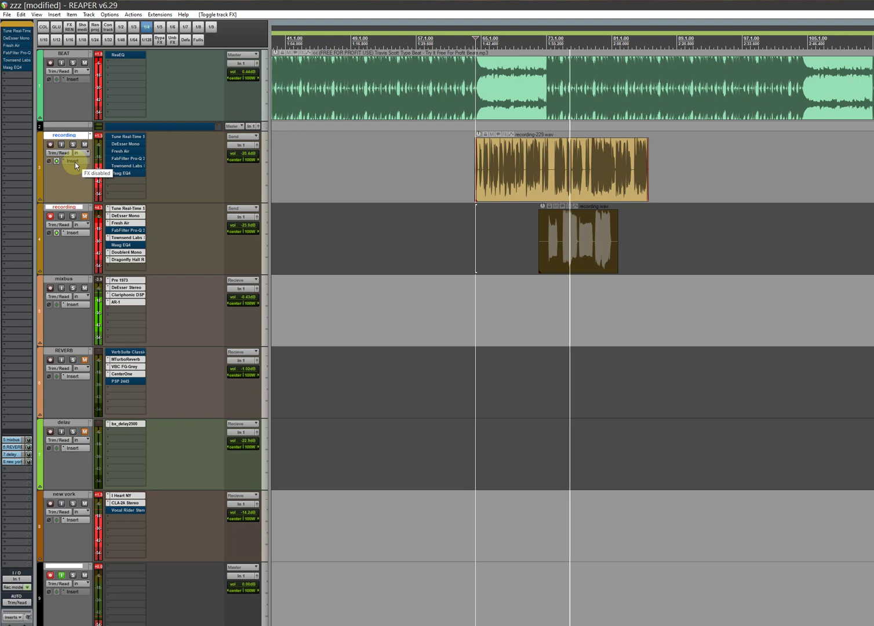
left_click(74, 162)
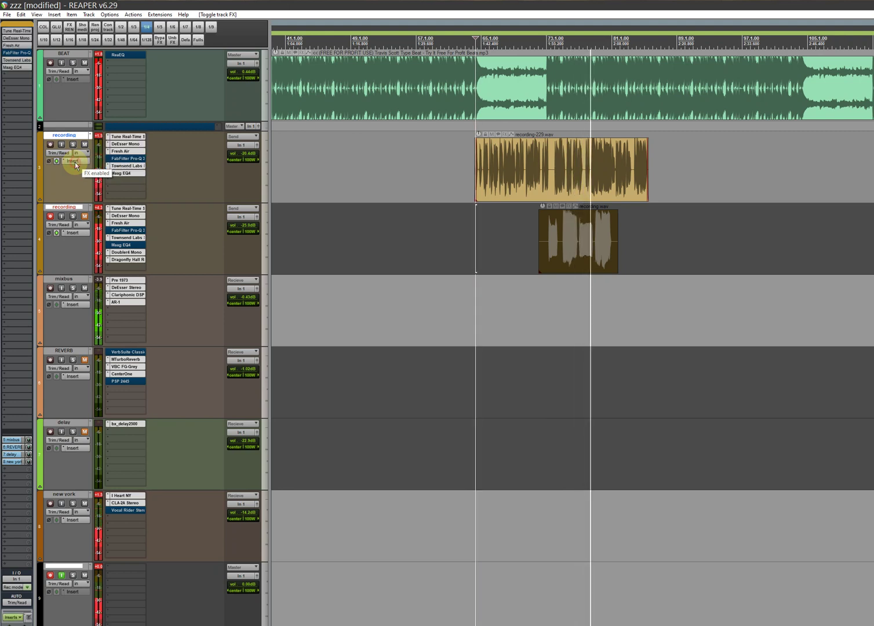
left_click(75, 162)
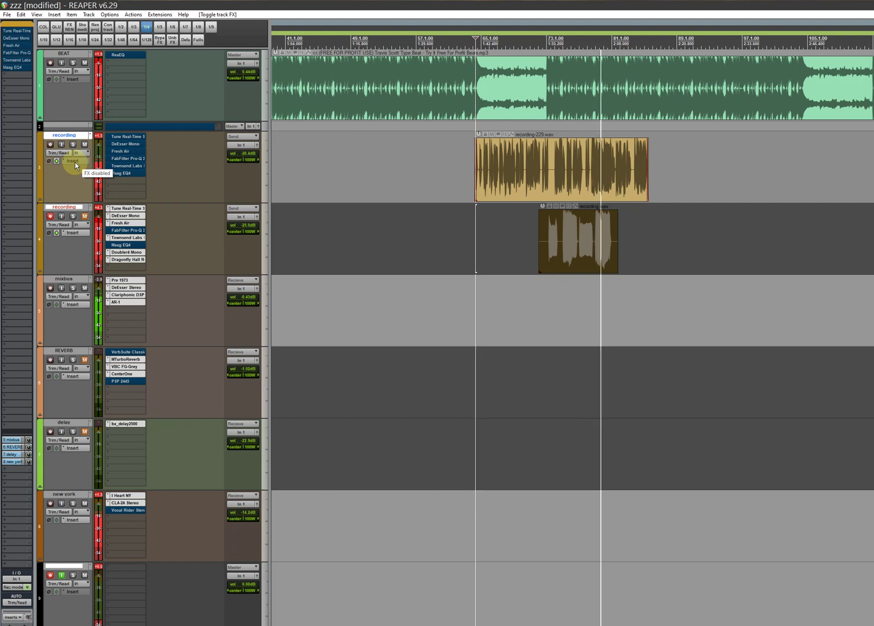
left_click(60, 159)
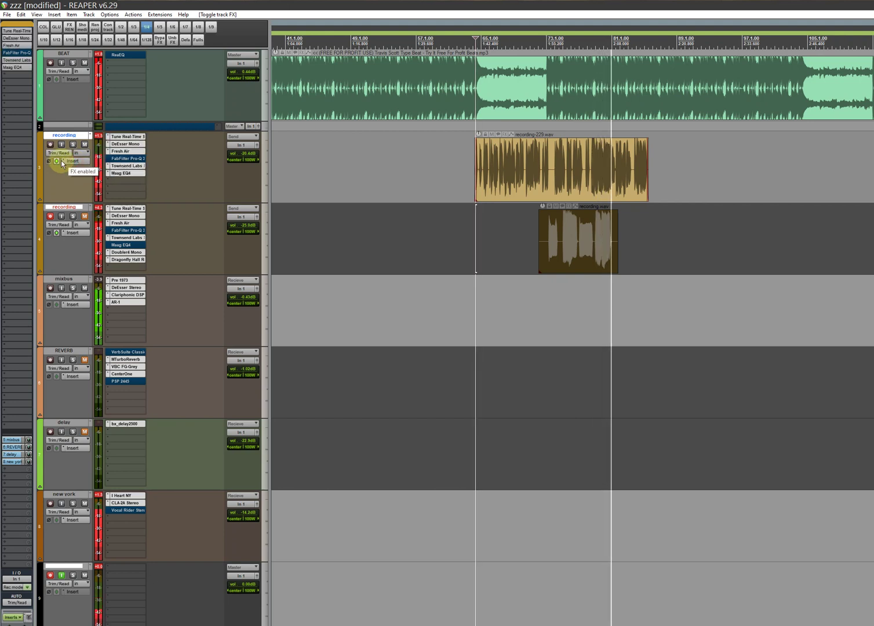
key("space")
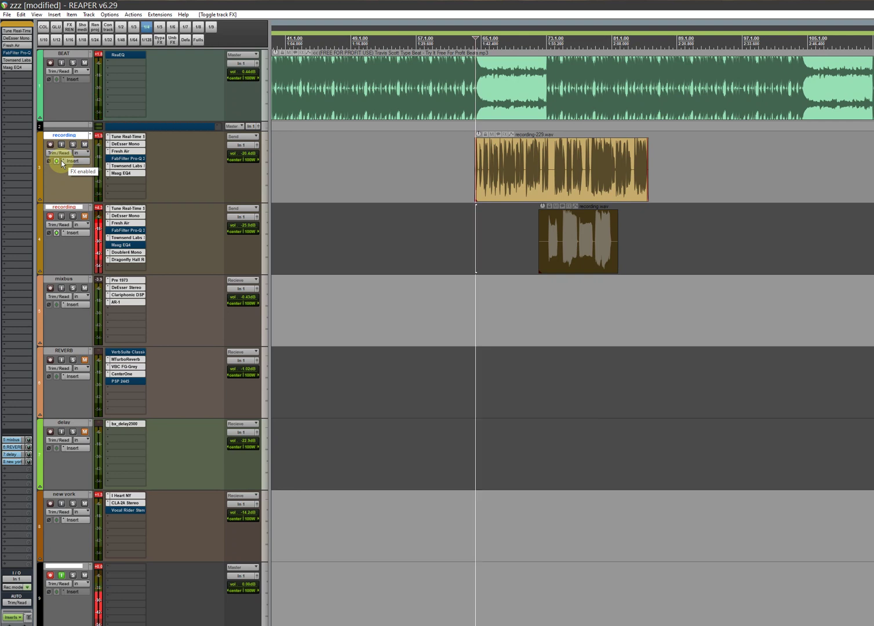
left_click(128, 137)
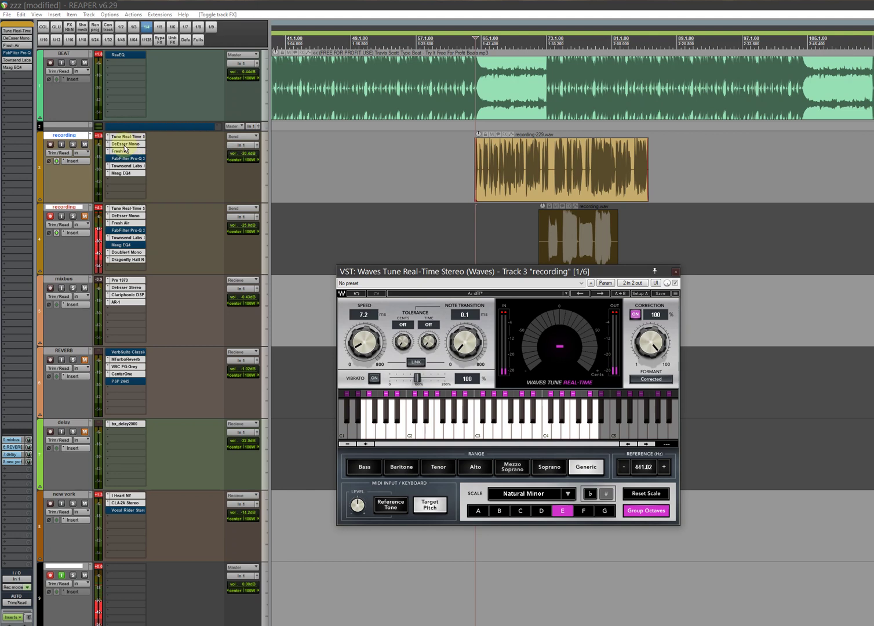
Open DeEsser Mono and compare it bypassed versus active during playback, then open Fresh Air
left_click(125, 145)
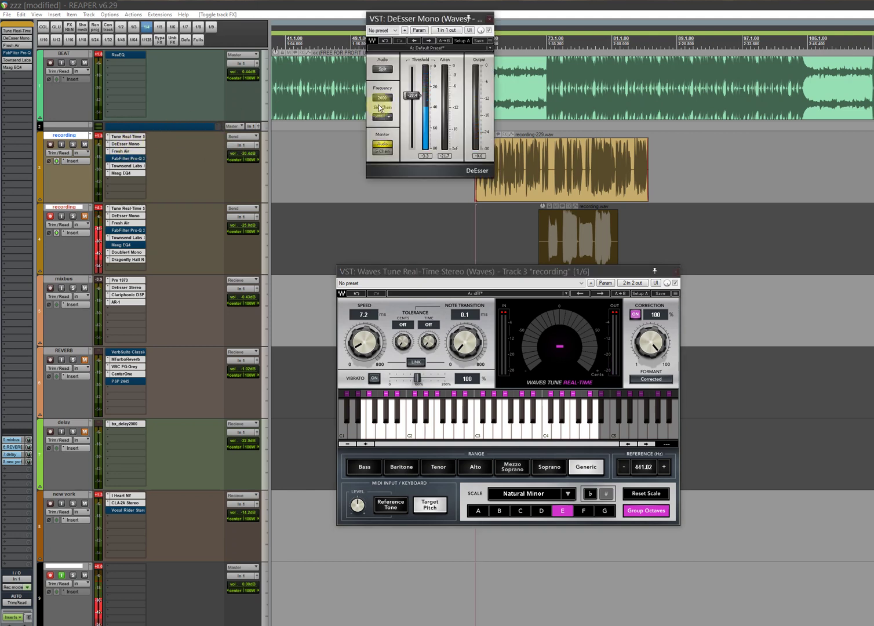
left_click(403, 98)
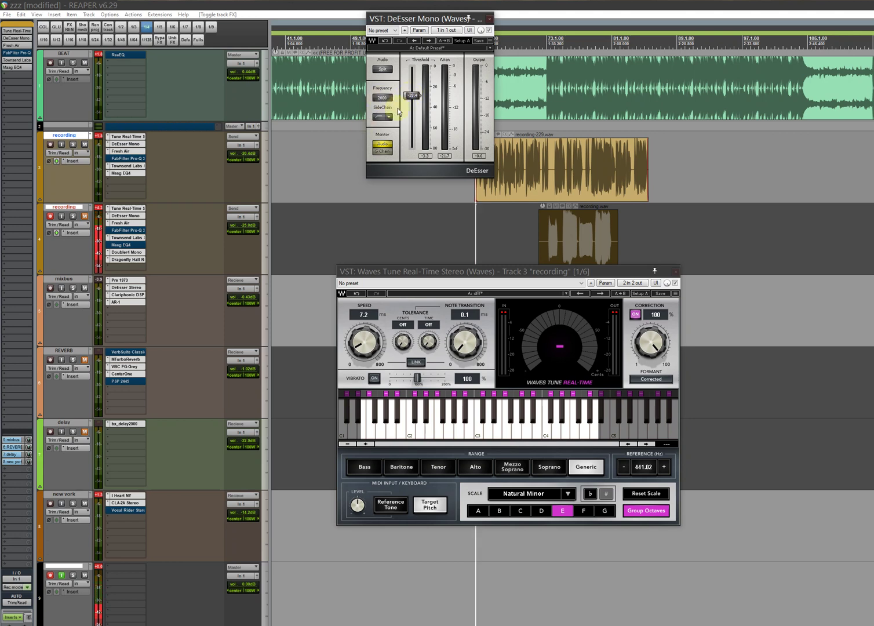
key("space")
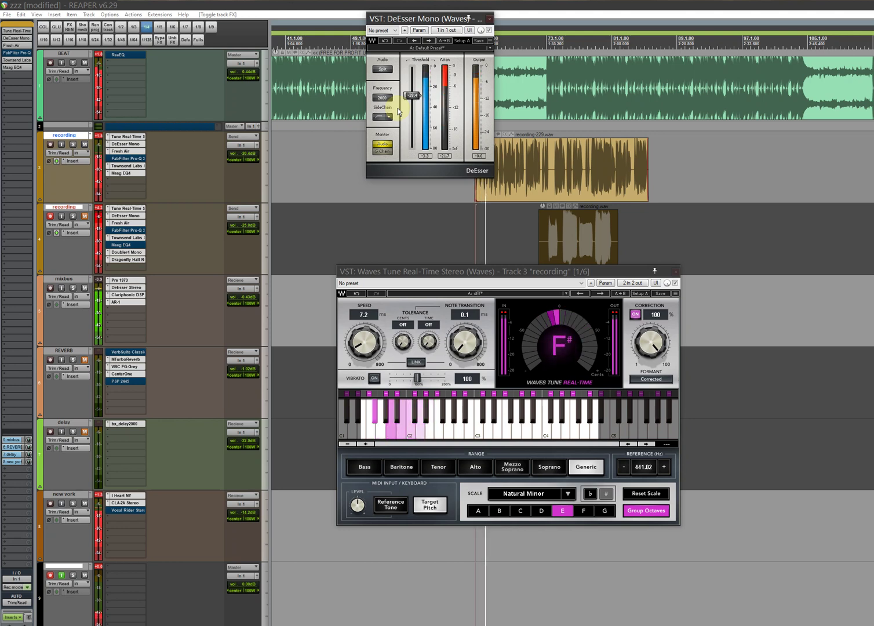
left_click(489, 31)
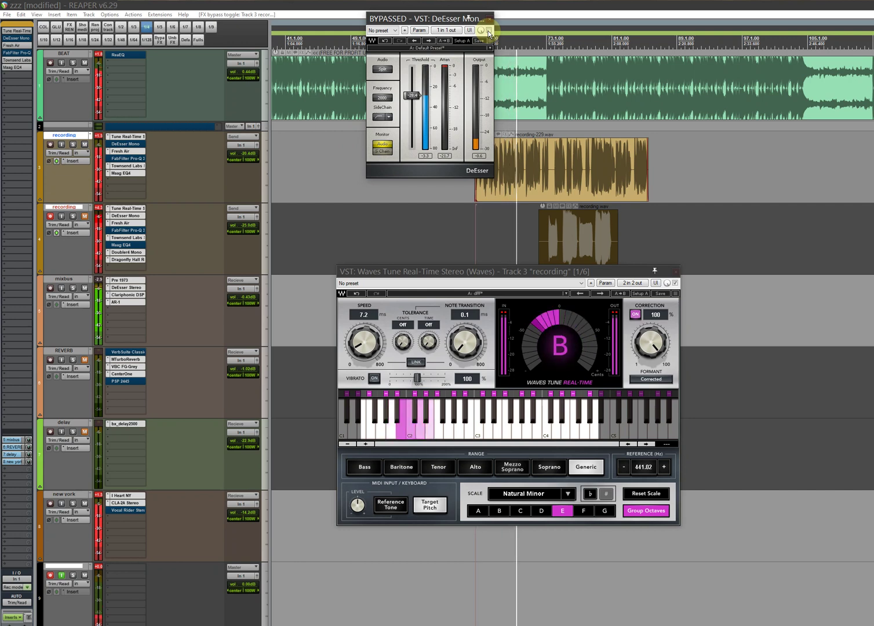
left_click(488, 32)
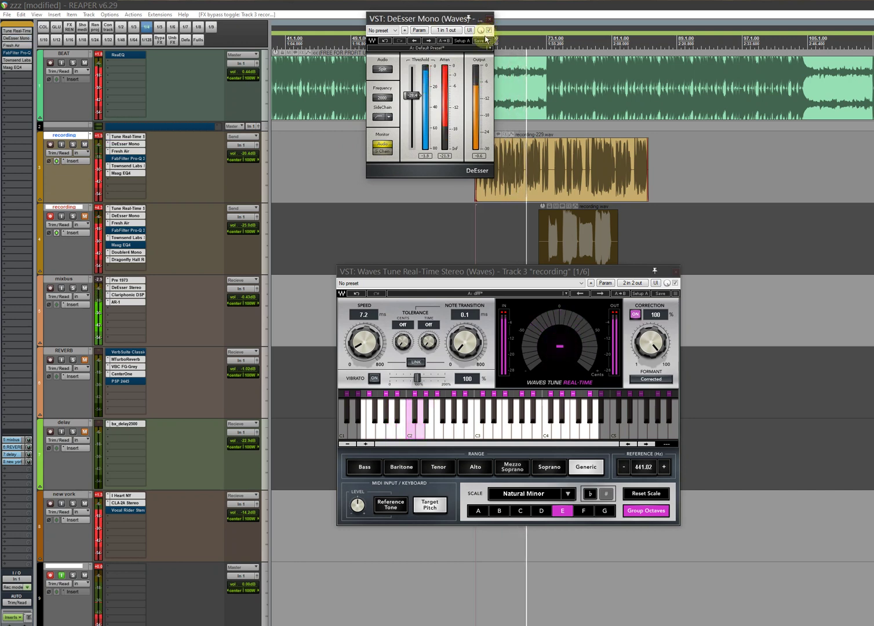
key("space")
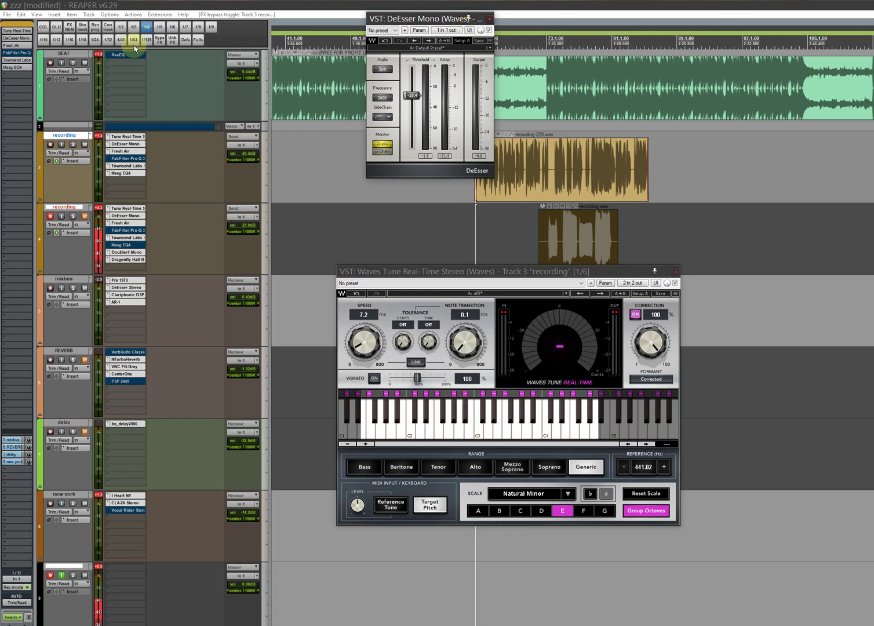
left_click(116, 151)
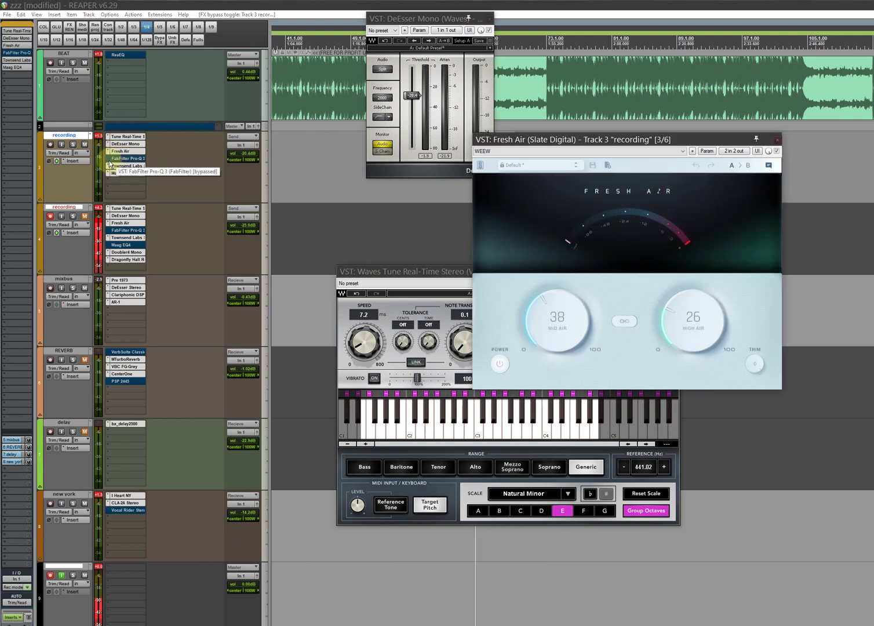
Inspect Townsend Labs Sphere's mics with its calibration panel hidden, then close Sphere and Fresh Air
left_click(124, 167)
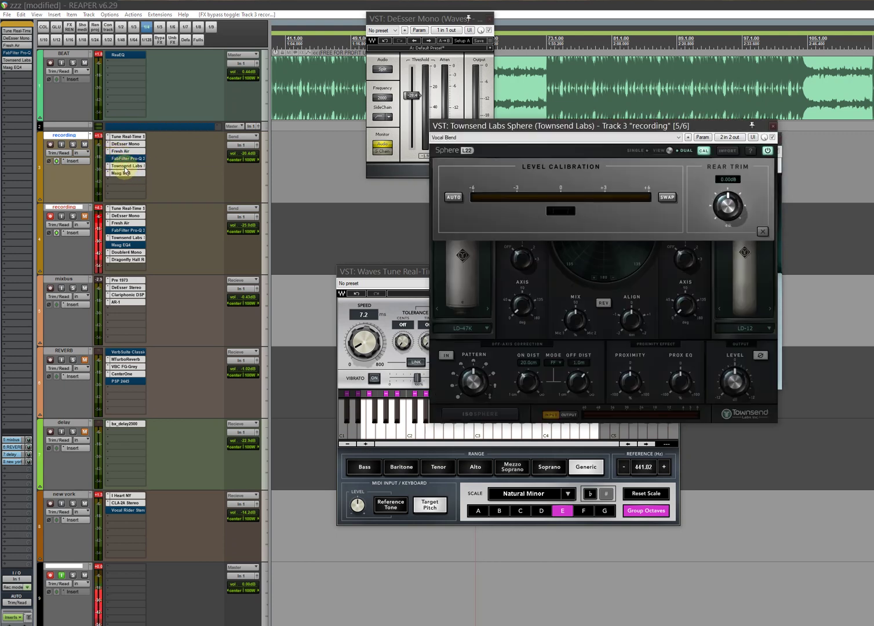
left_click(762, 231)
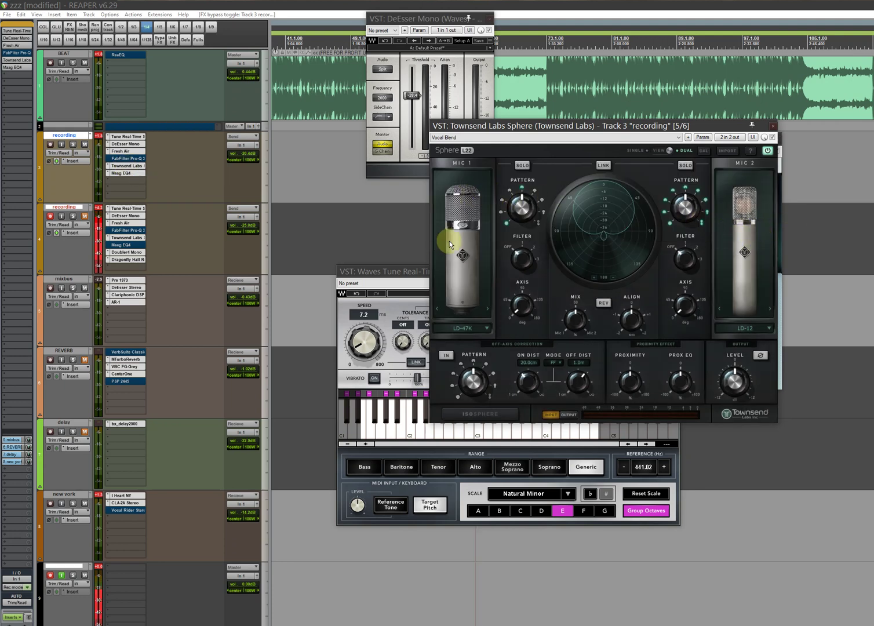
left_click(773, 126)
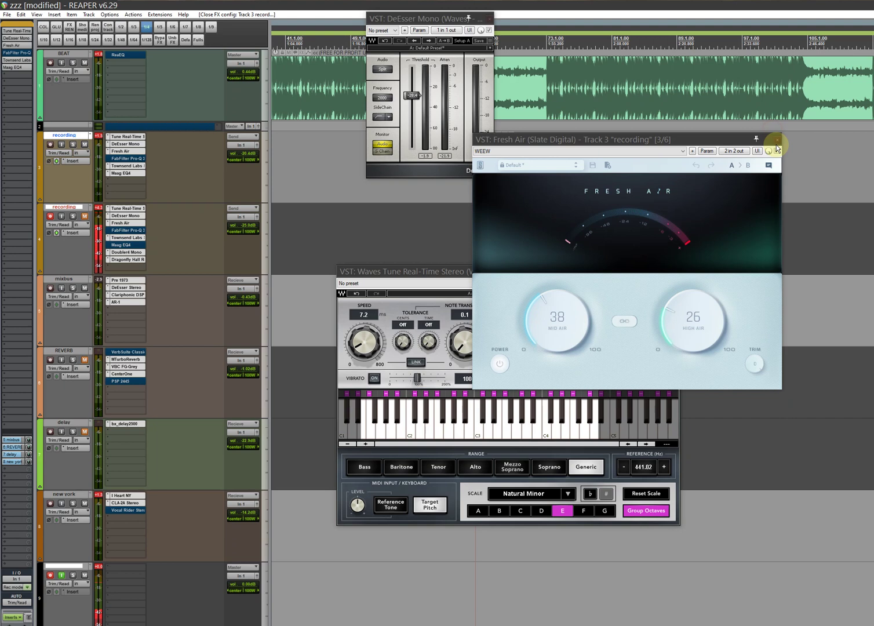
left_click(776, 140)
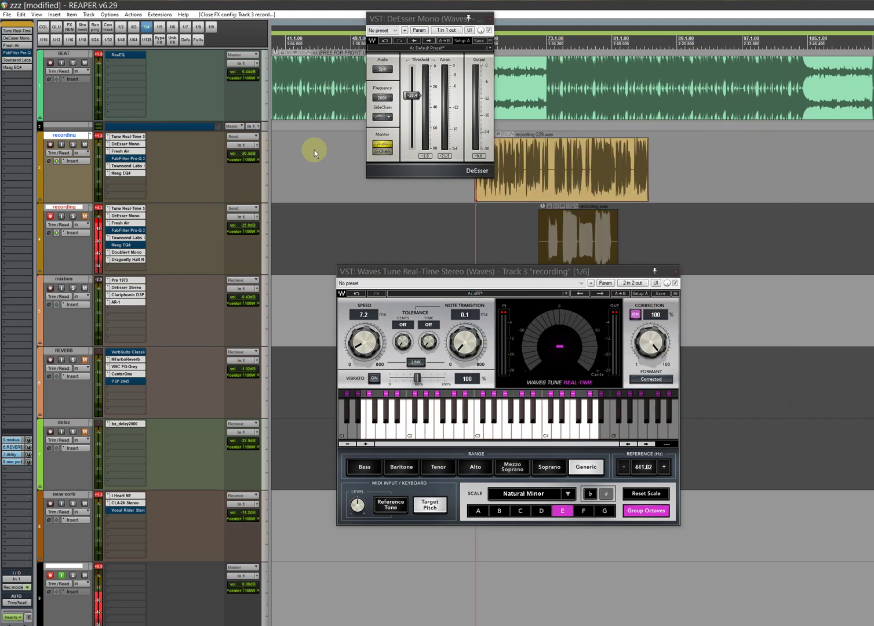
Review the Maag EQ4 plugin, then close it and the DeEsser window
left_click(140, 174)
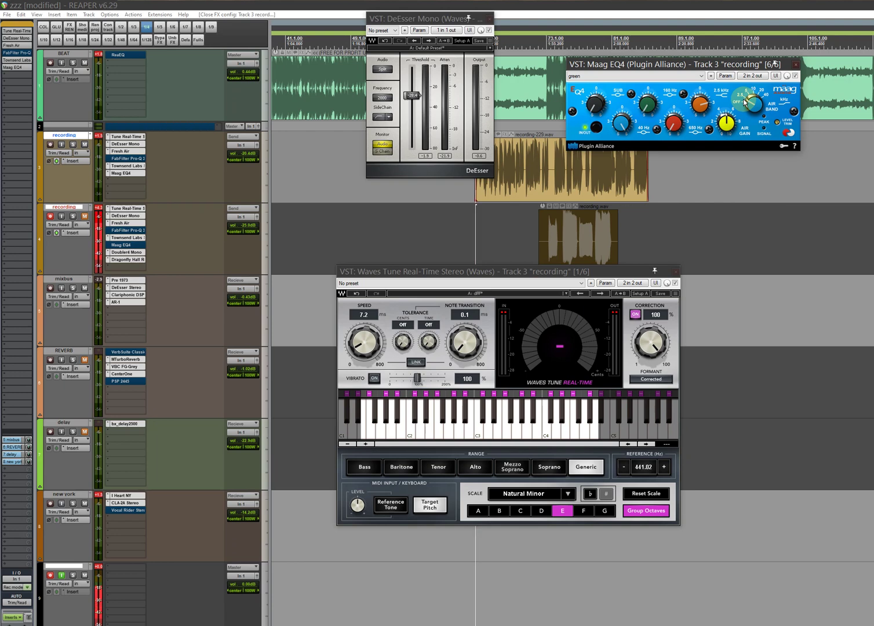
left_click(795, 66)
left_click(489, 19)
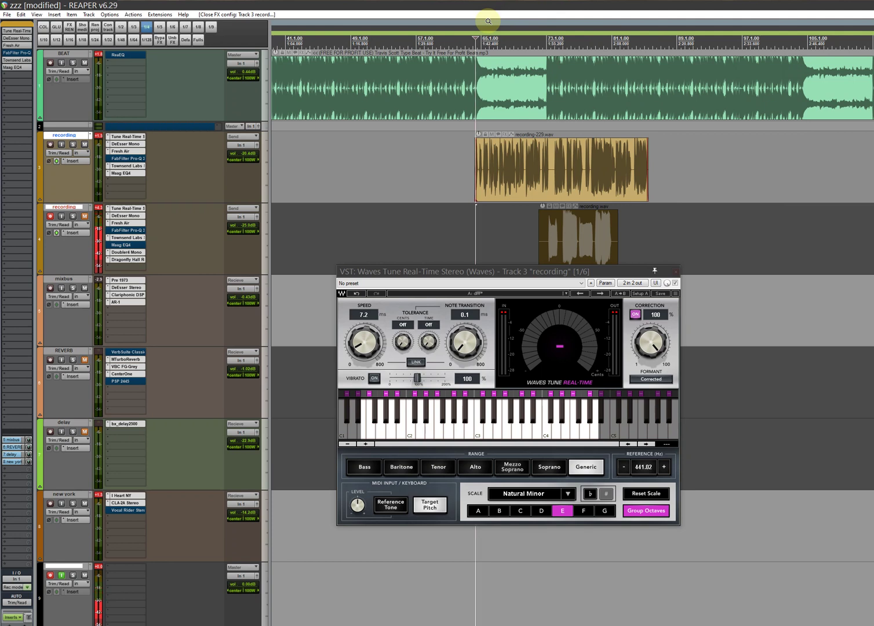
left_click(136, 592)
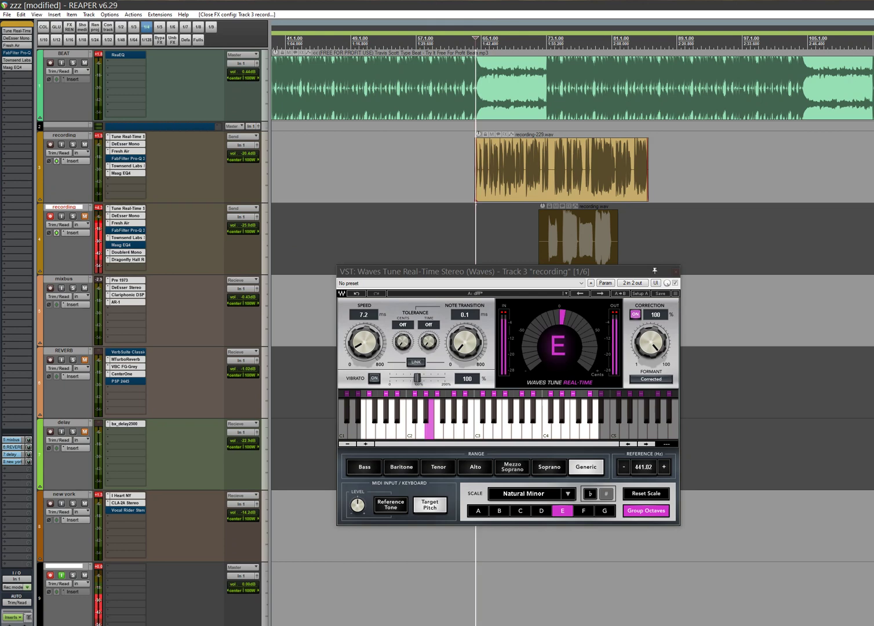
scroll(556, 118, "down", 2)
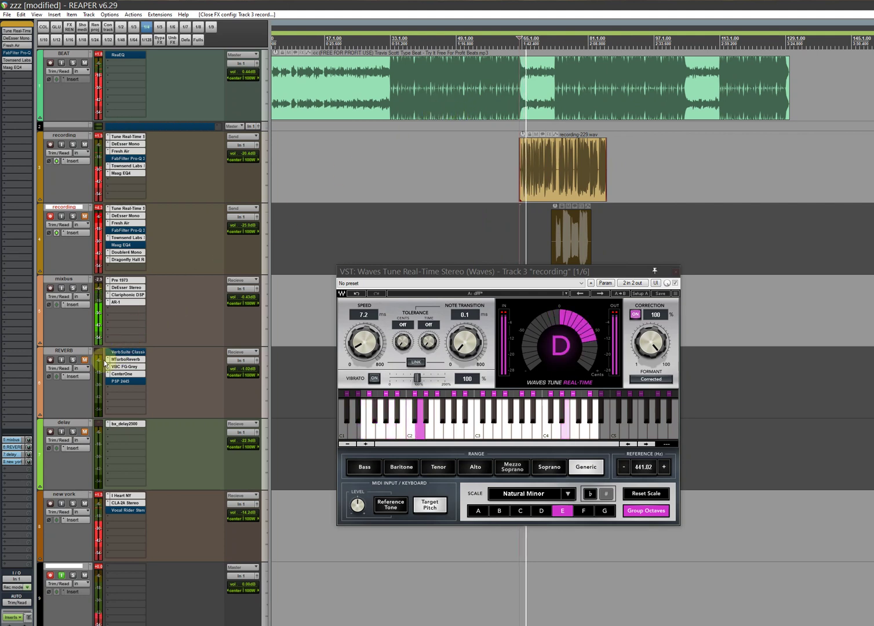
left_click(86, 359)
left_click(84, 431)
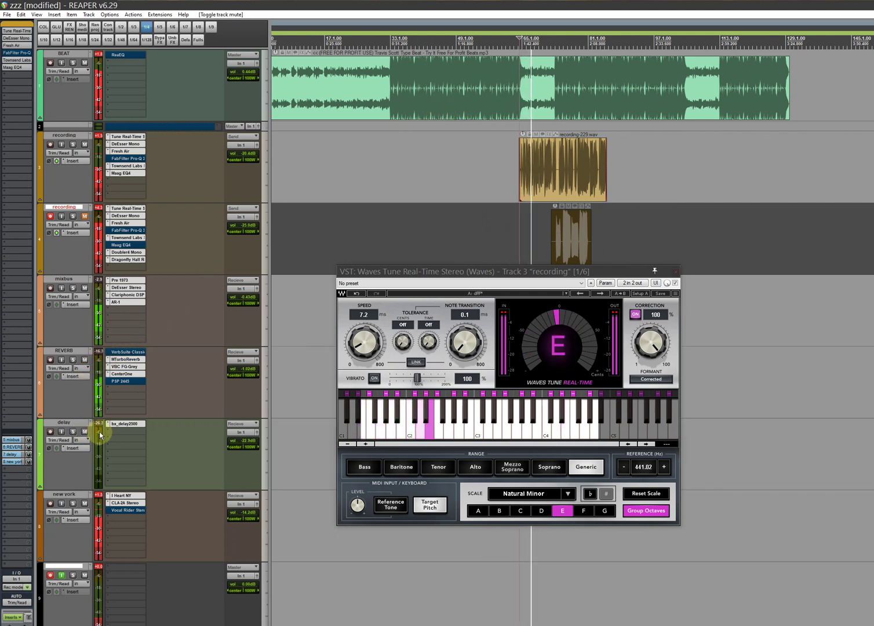
scroll(542, 178, "down", 1)
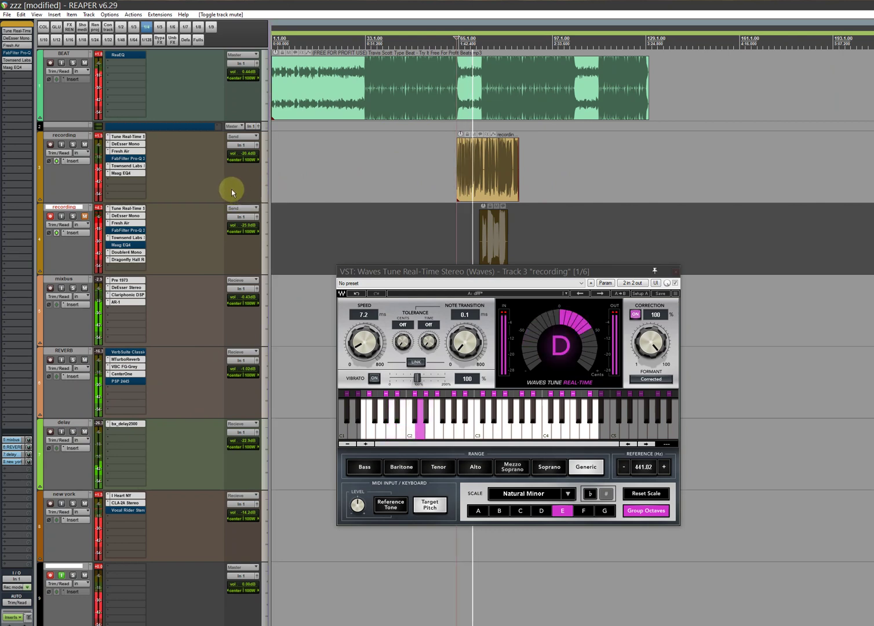
left_click(675, 270)
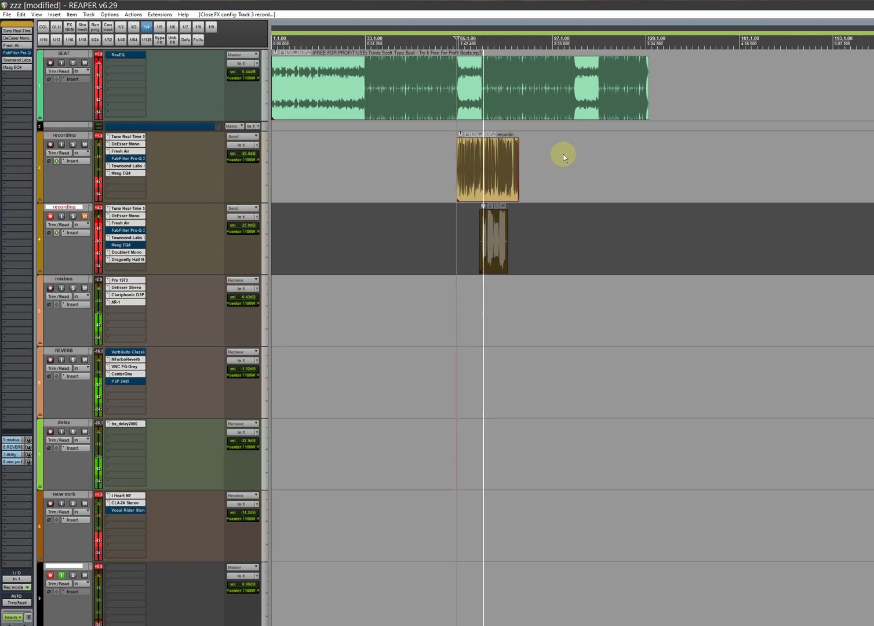
scroll(485, 123, "up", 5)
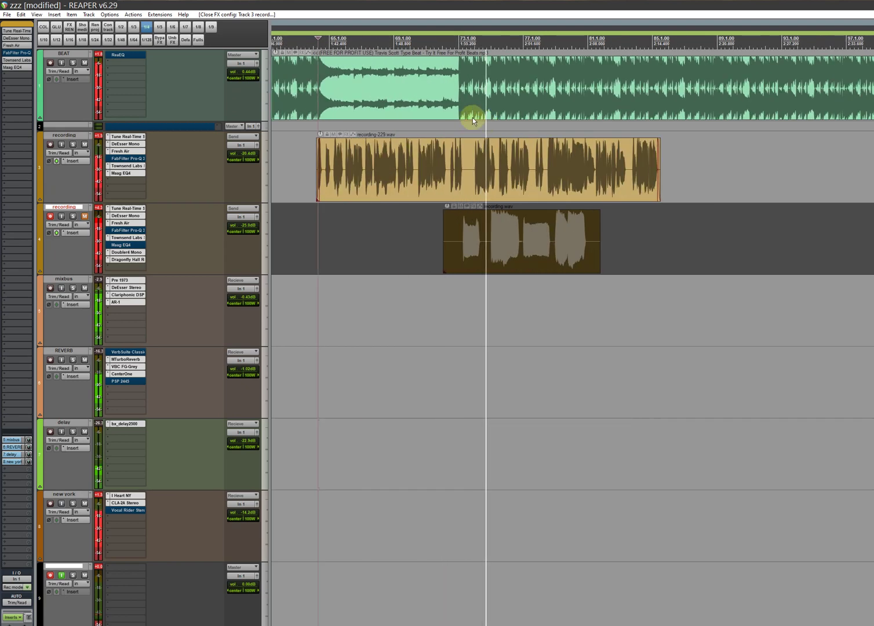
scroll(446, 45, "down", 3)
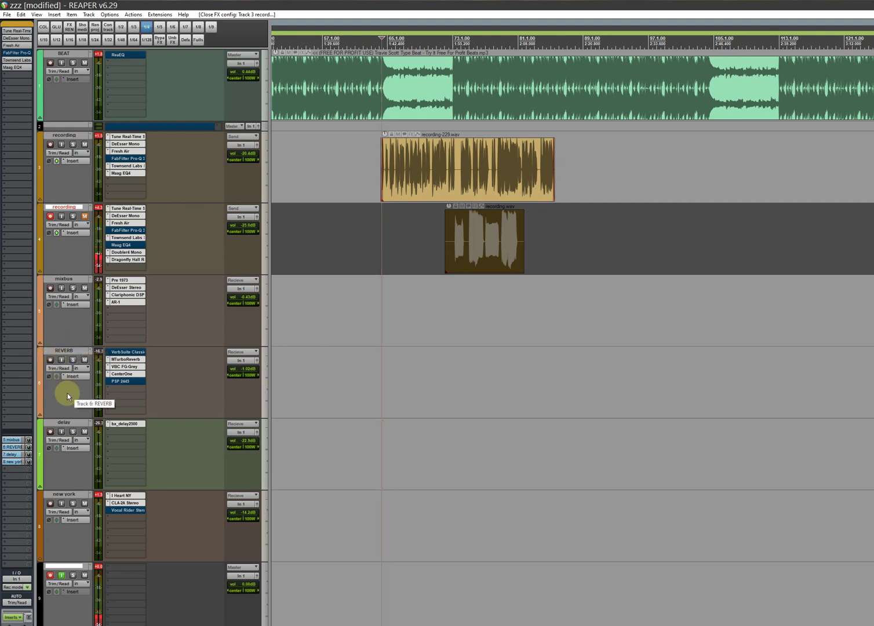
Bring the delay track's bx_delay2500 window into view and mute the BEAT track
left_click(128, 425)
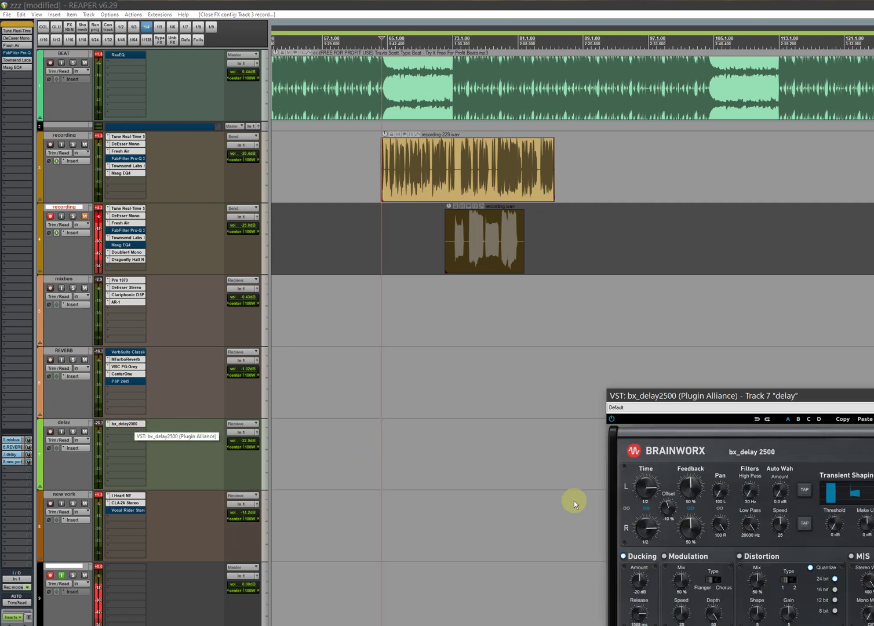
left_click_drag(721, 393, 461, 332)
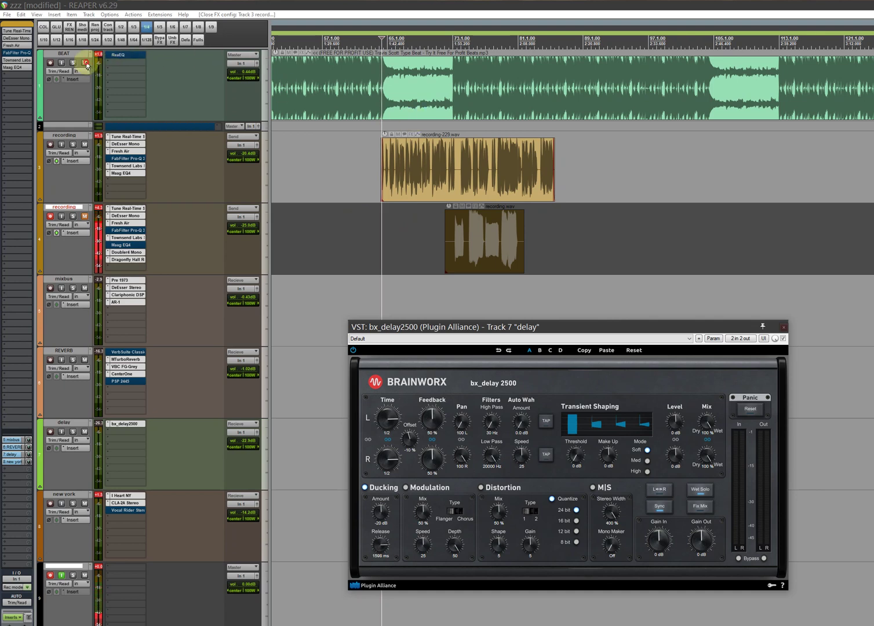
left_click(85, 63)
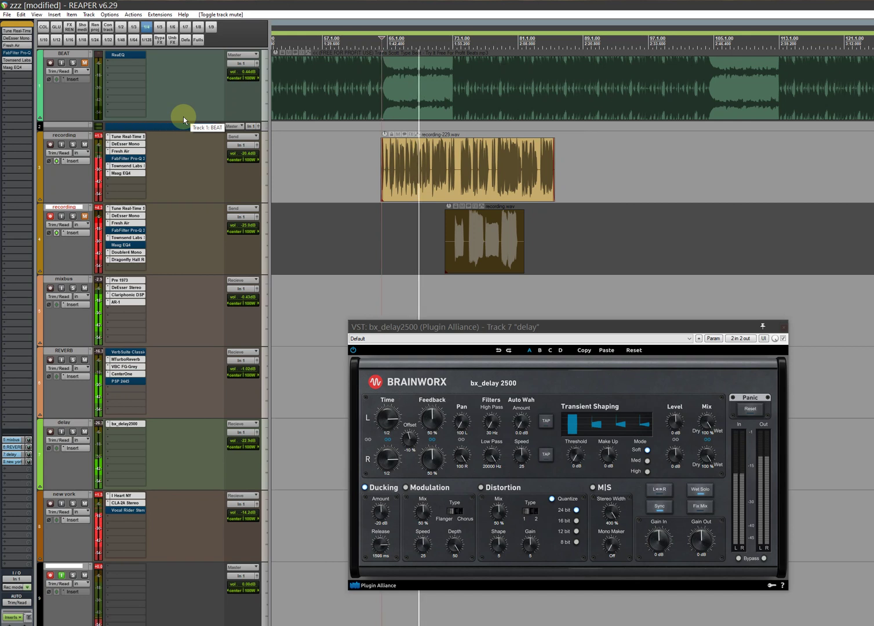
key("space")
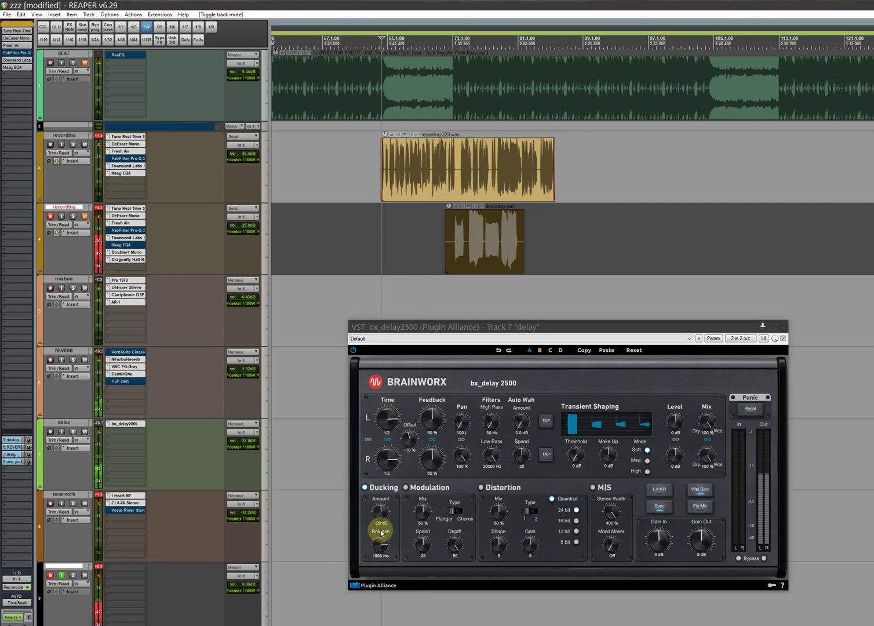
Toggle bx_delay2500's ducking, enable tempo Sync, close it, and make all track heights compact
left_click(365, 488)
key("space")
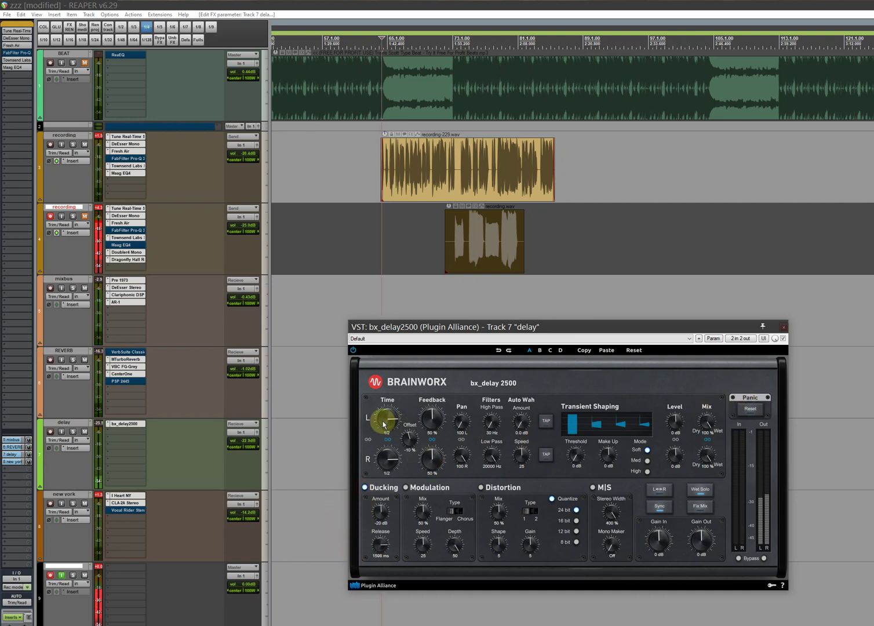
left_click(659, 506)
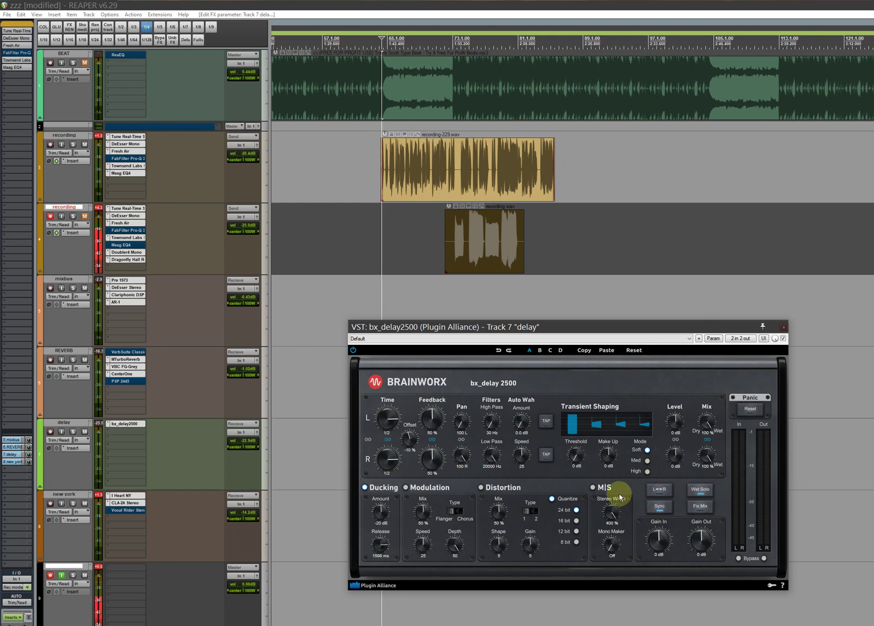
left_click(781, 332)
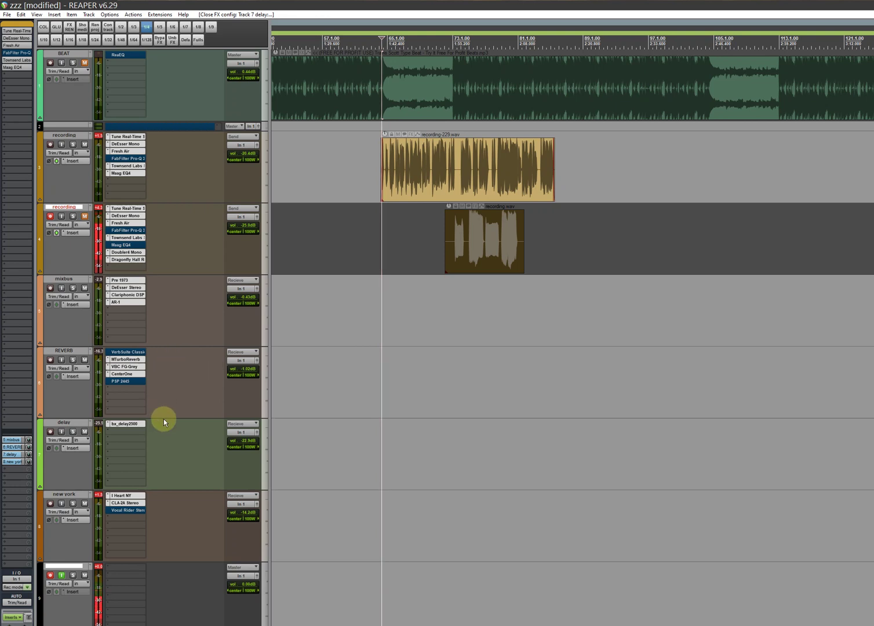
key("Page_Down")
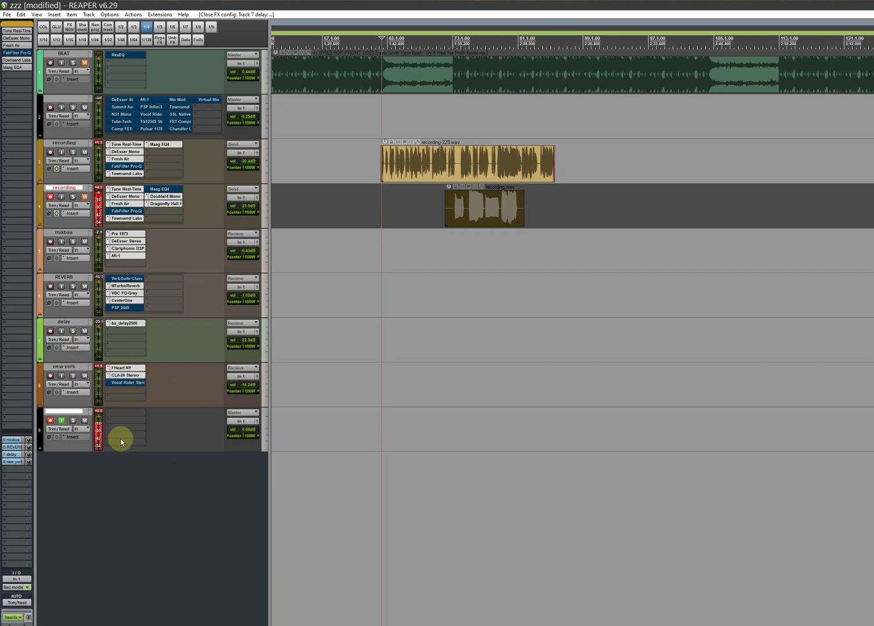
Insert a new track 10 below track 9 and name it 'delay'
double_click(147, 475)
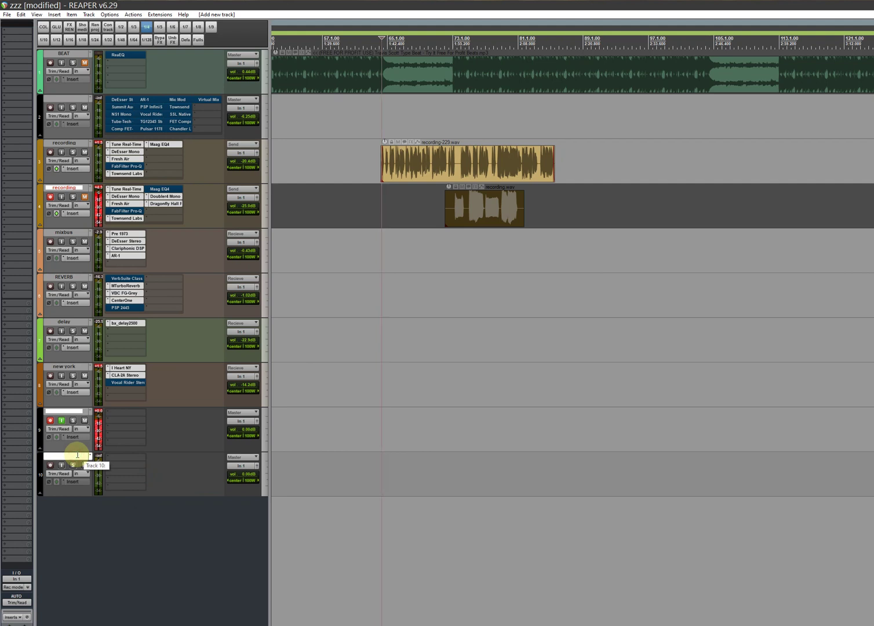
type("delay")
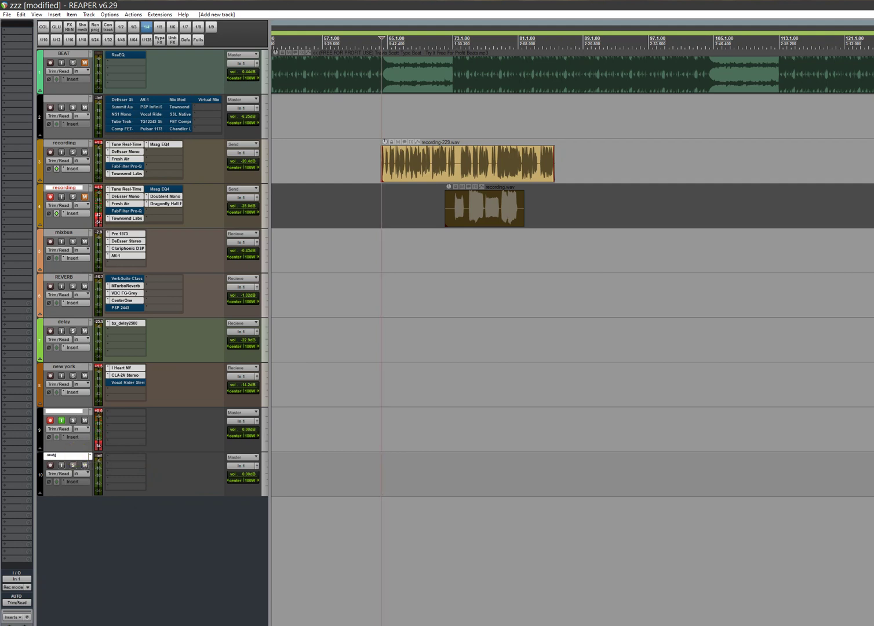
left_click(79, 550)
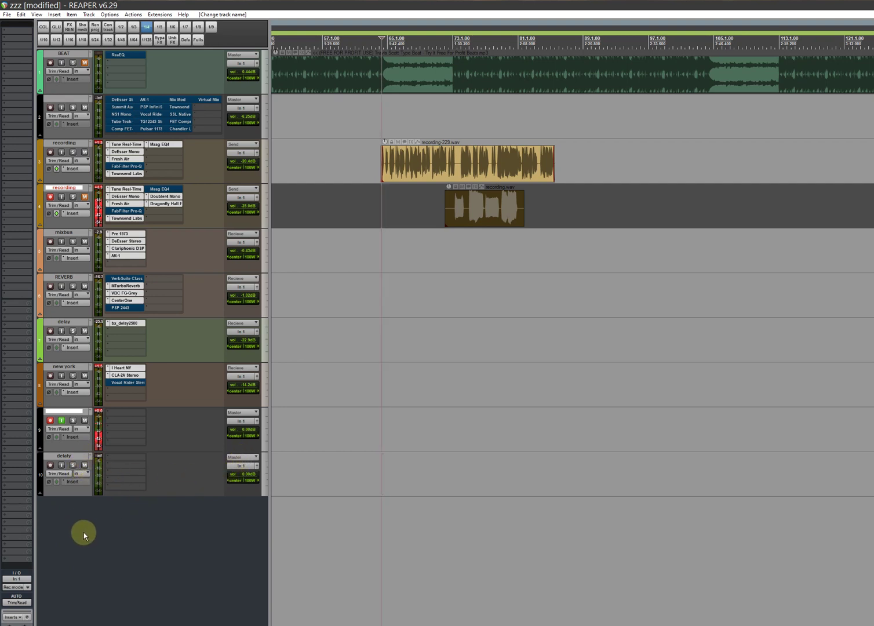
scroll(83, 530, "up", 3)
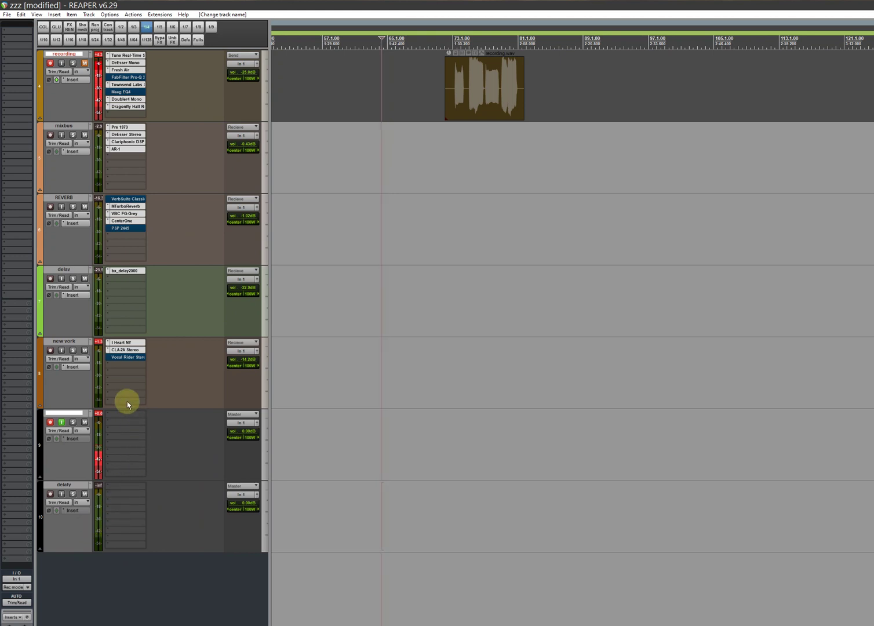
Fit all tracks in view, then create a send from track 10 to track 9 and delete it
scroll(94, 380, "up", 3)
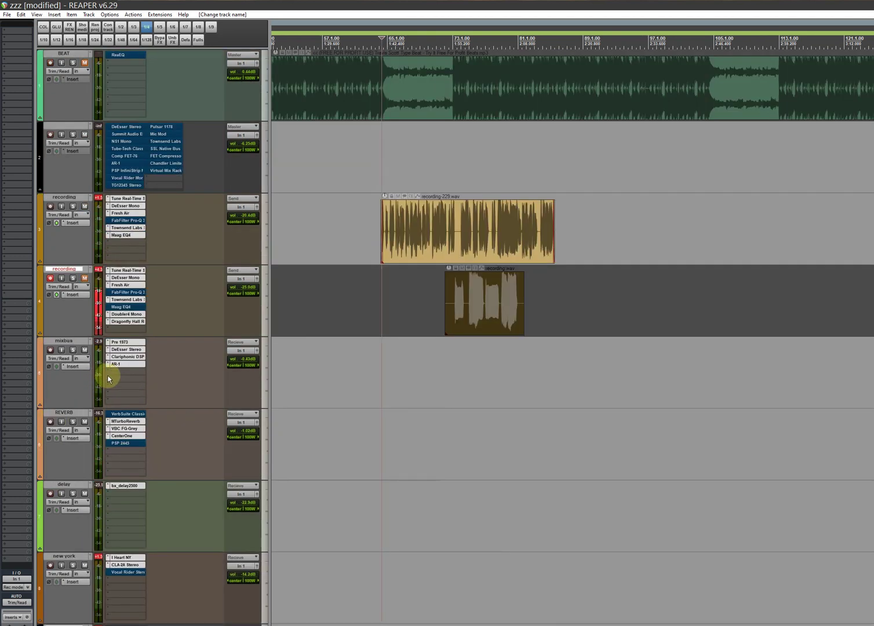
scroll(325, 397, "down", 1)
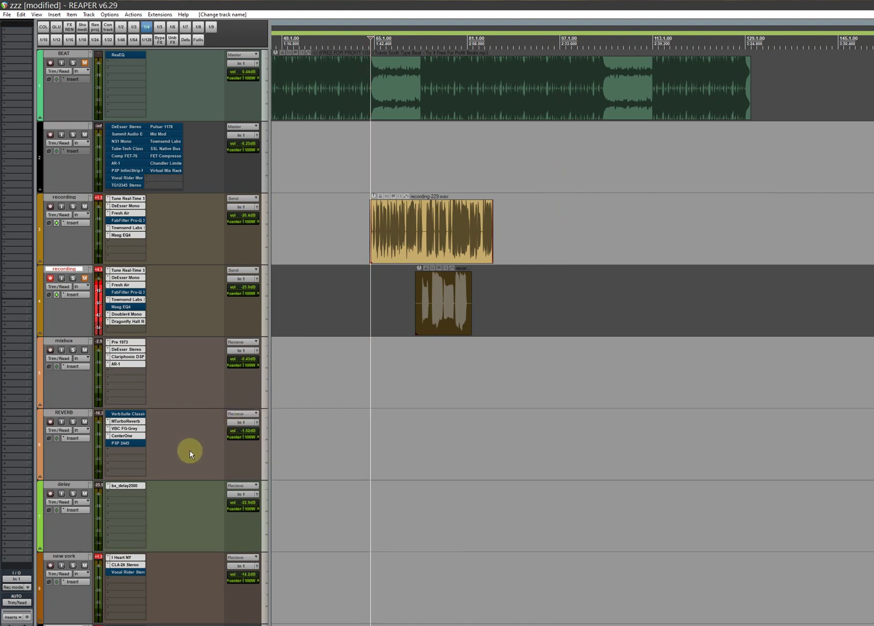
key("ctrl+t")
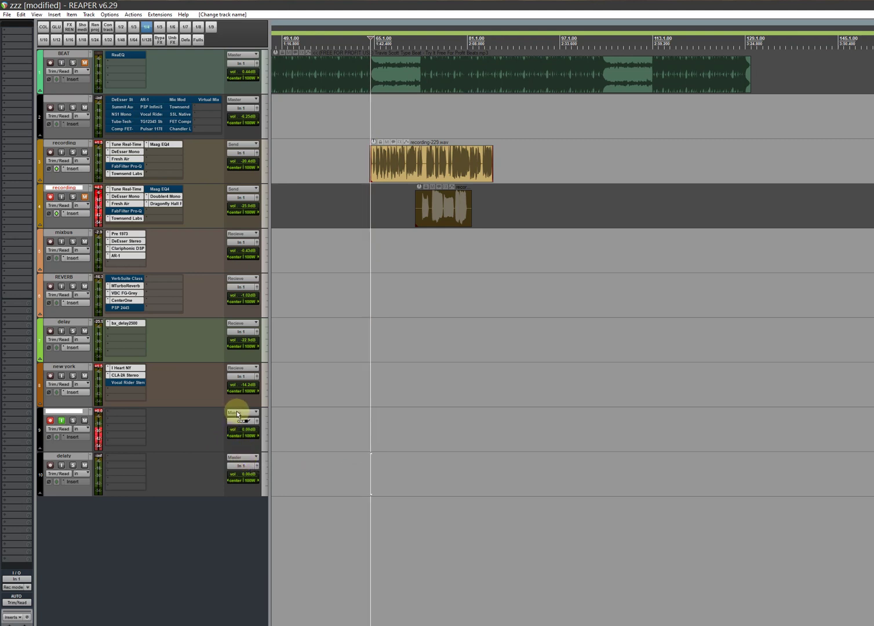
left_click_drag(237, 415, 294, 420)
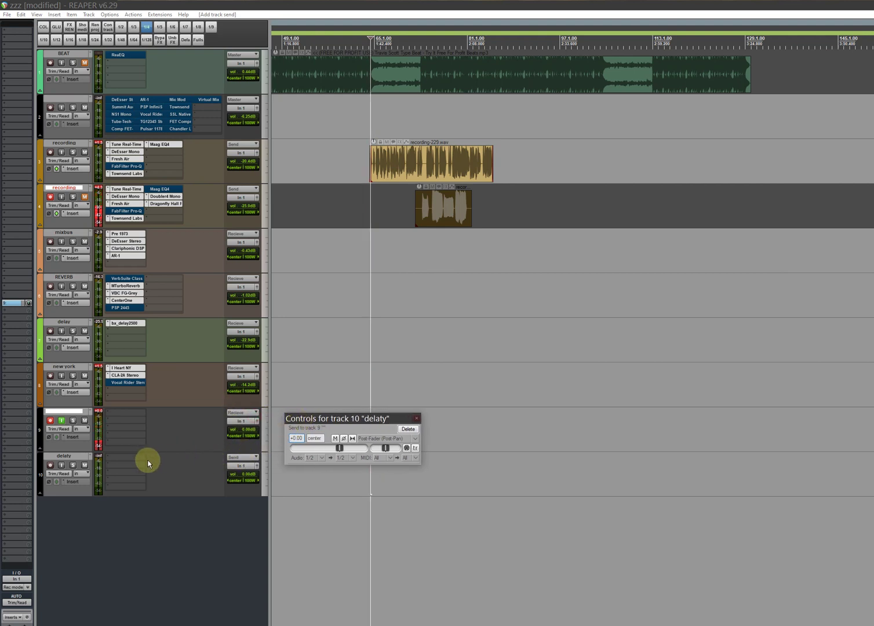
left_click(409, 429)
Remove the new track 10 from the project
left_click(70, 462)
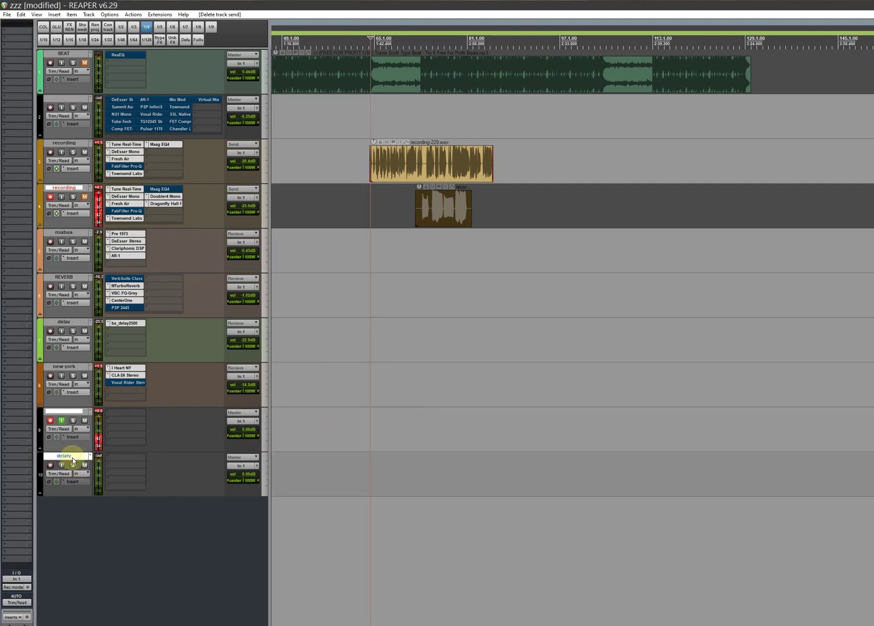
right_click(71, 463)
left_click(72, 553)
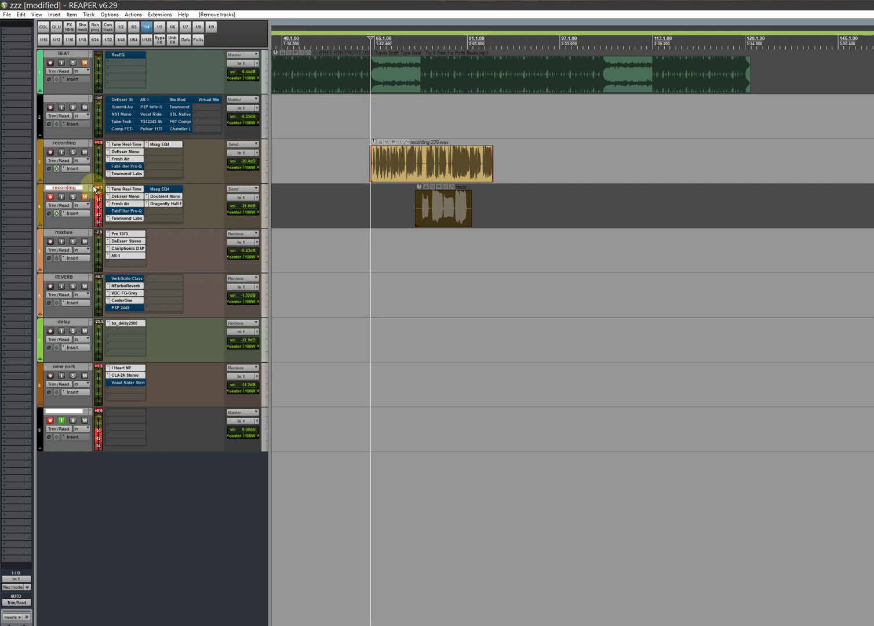
Open the Dragonfly Hall Reverb on track 4
scroll(75, 189, "down", 5)
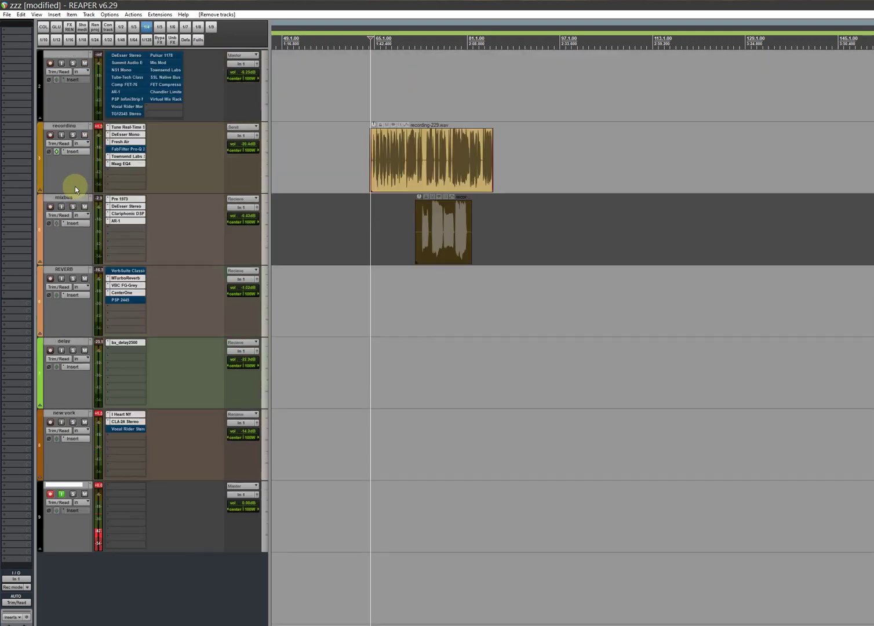
scroll(75, 185, "up", 2)
left_click(75, 264)
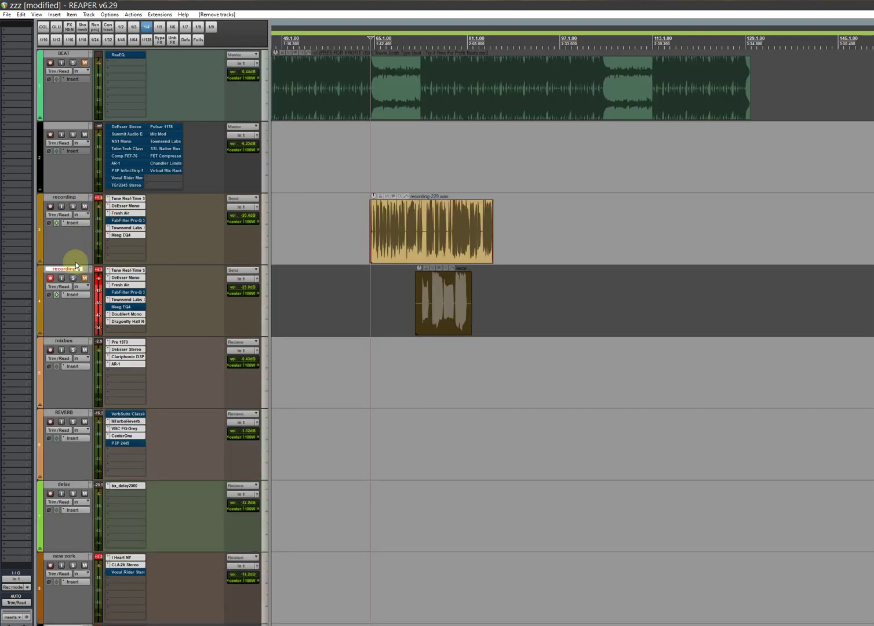
left_click(120, 321)
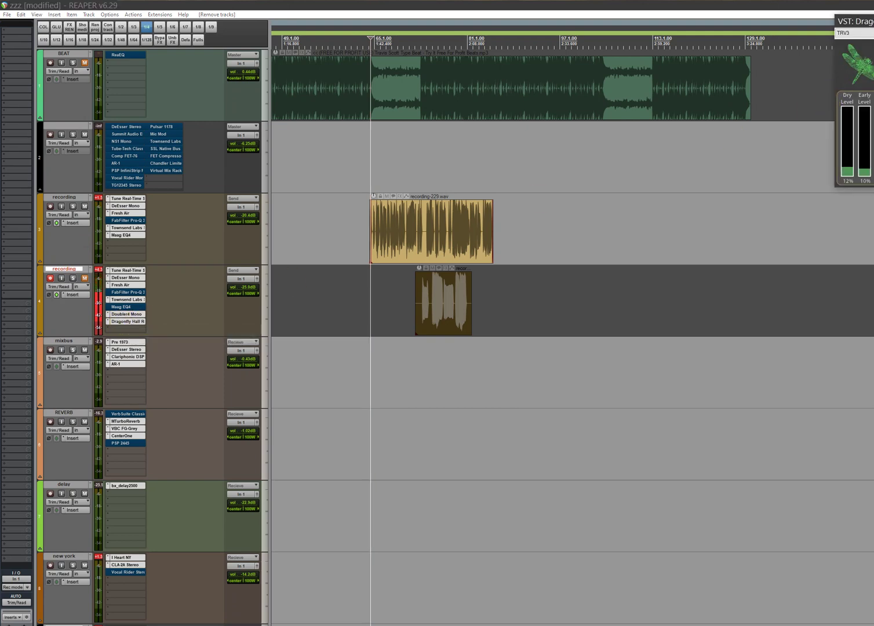
Open Doubler4 Mono, move later in the song, and switch from track 3's vocal to track 4's
left_click_drag(840, 22, 500, 328)
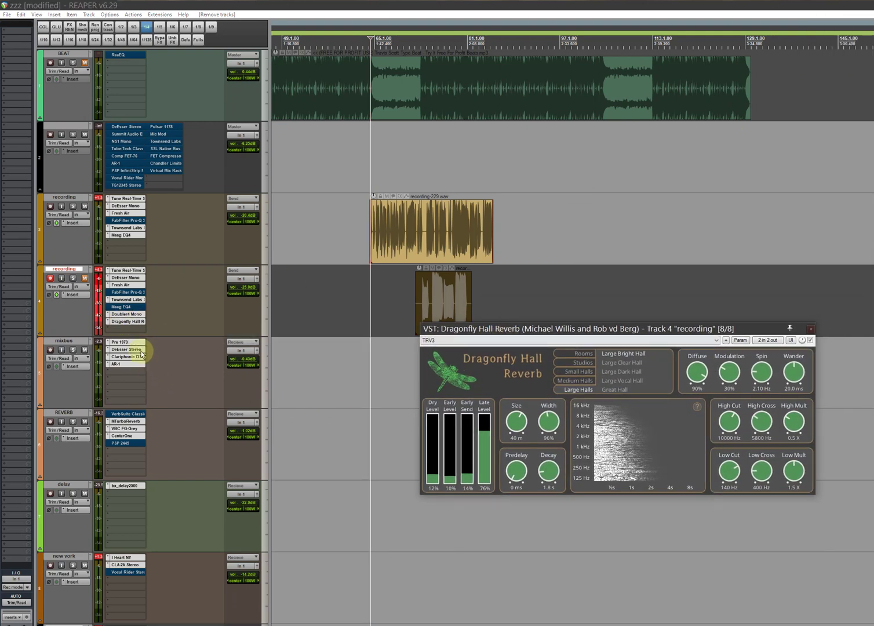
left_click(126, 313)
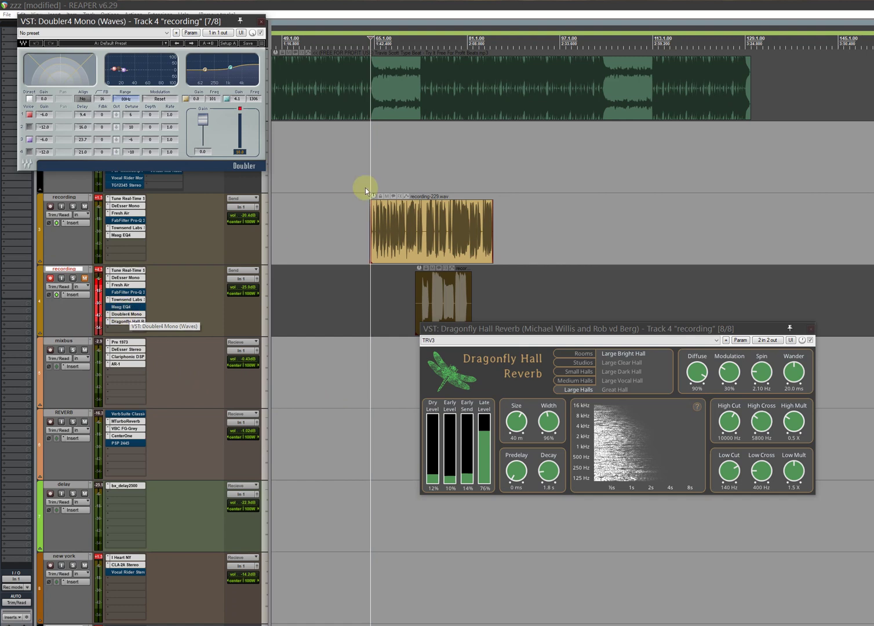
left_click(412, 40)
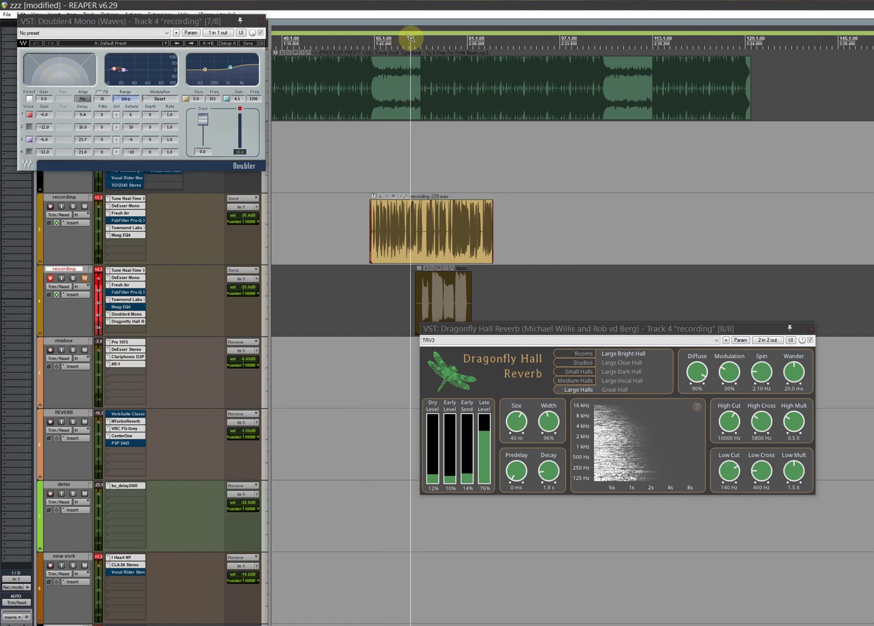
left_click(80, 283)
left_click(85, 279)
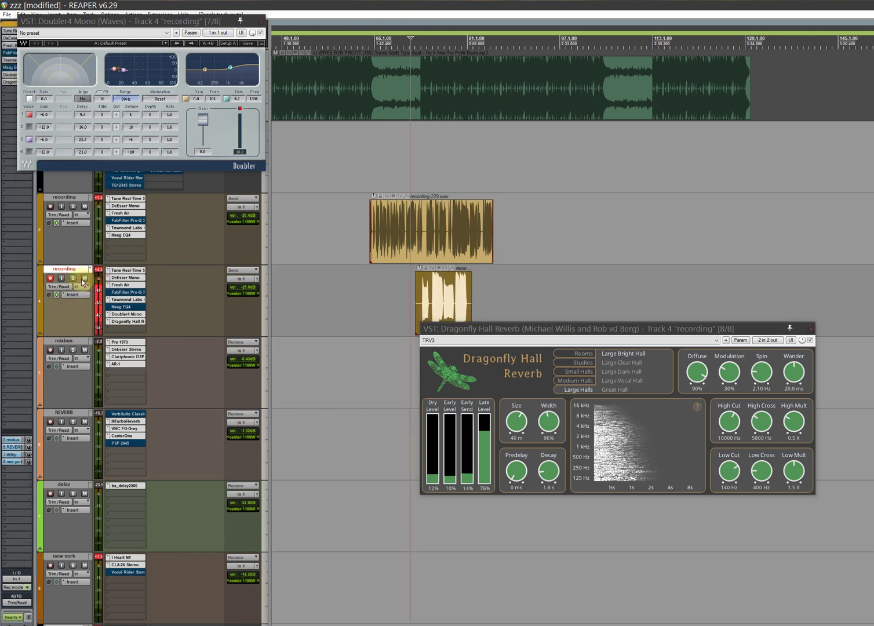
left_click(85, 206)
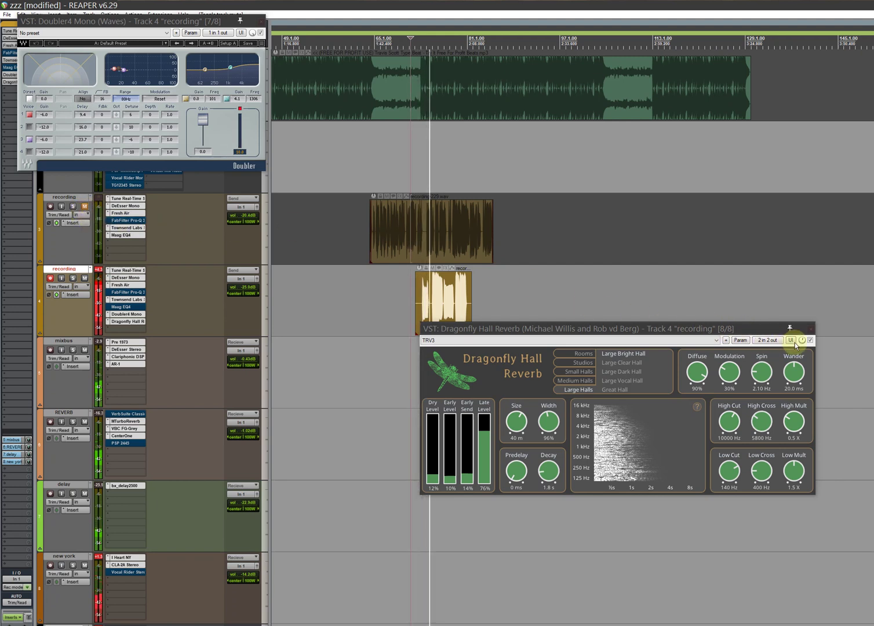
Bypass and restore the Dragonfly Hall Reverb, then close it and the Doubler4 window
left_click(809, 342)
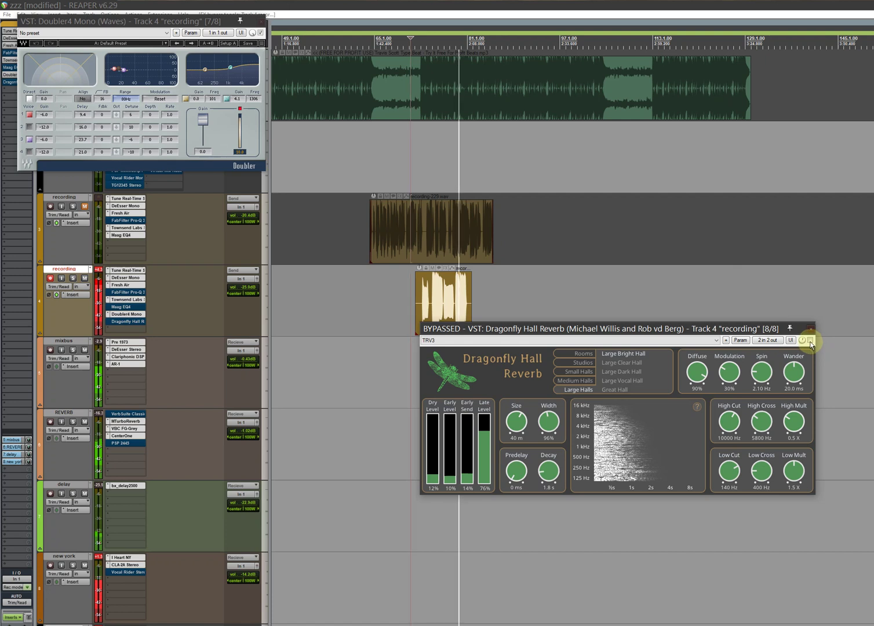
left_click(810, 340)
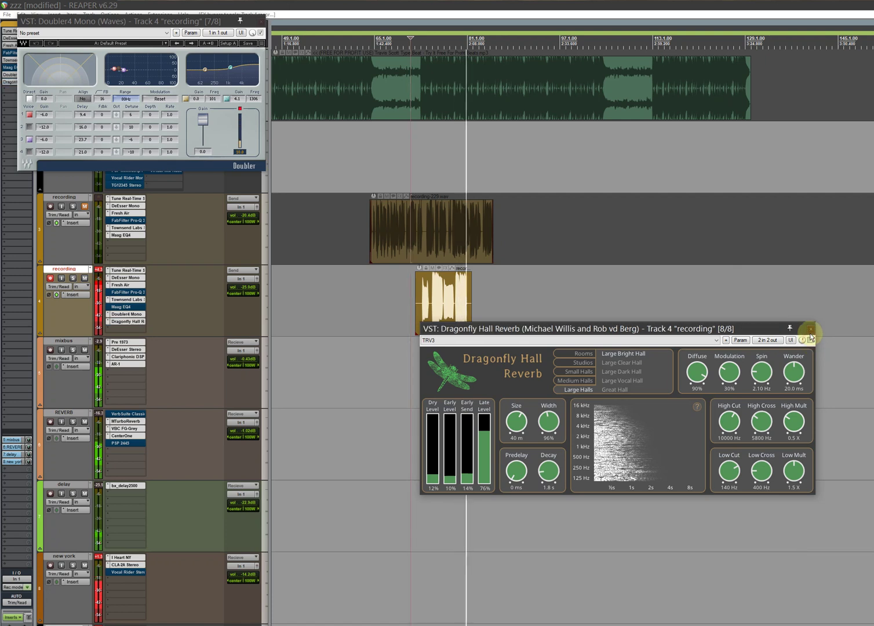
left_click(811, 328)
left_click(262, 23)
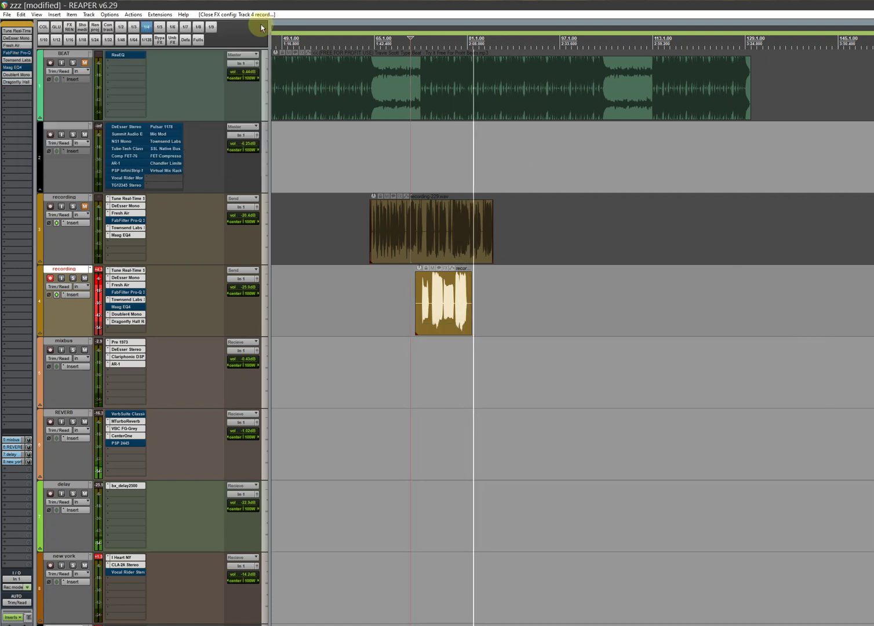
Stop playback, mute track 4, and bypass track 3's DeEsser, Fresh Air and Townsend Labs
key("space")
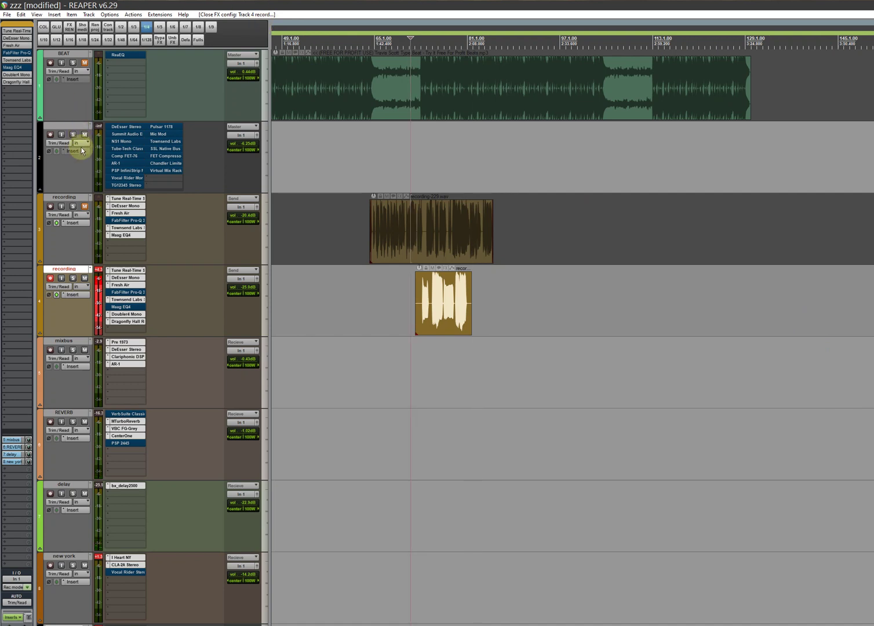
left_click(84, 278)
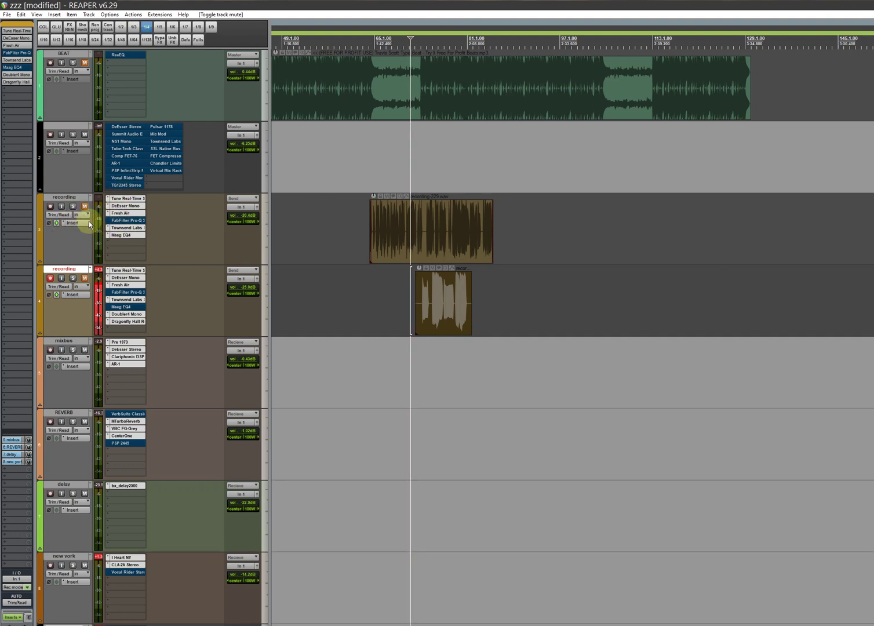
left_click(110, 206)
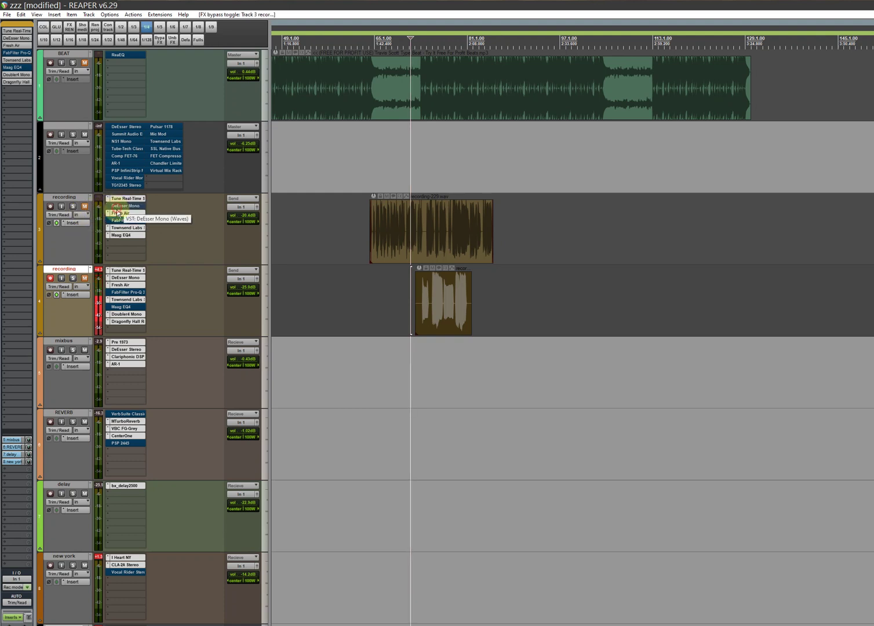
left_click(118, 213)
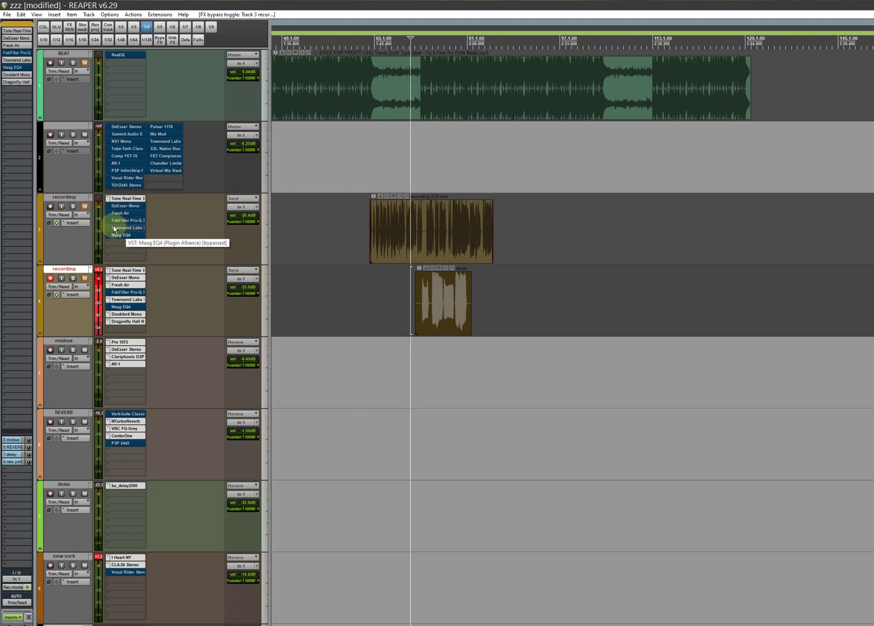
left_click(114, 228)
Unmute track 3 and the BEAT track, and set track 3's volume to about -16 dB
left_click(84, 208)
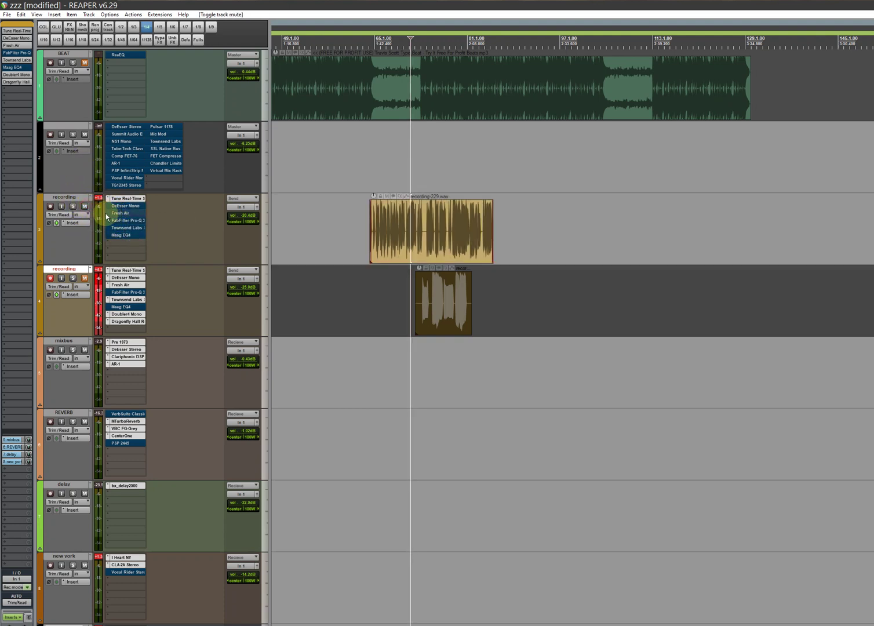
left_click(58, 225)
left_click(165, 220)
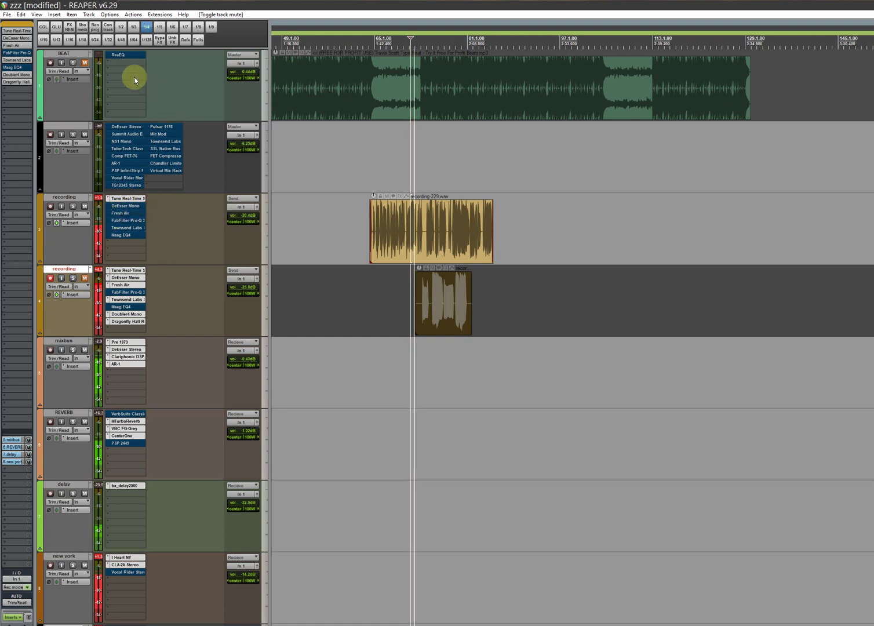
left_click(84, 63)
left_click(239, 233)
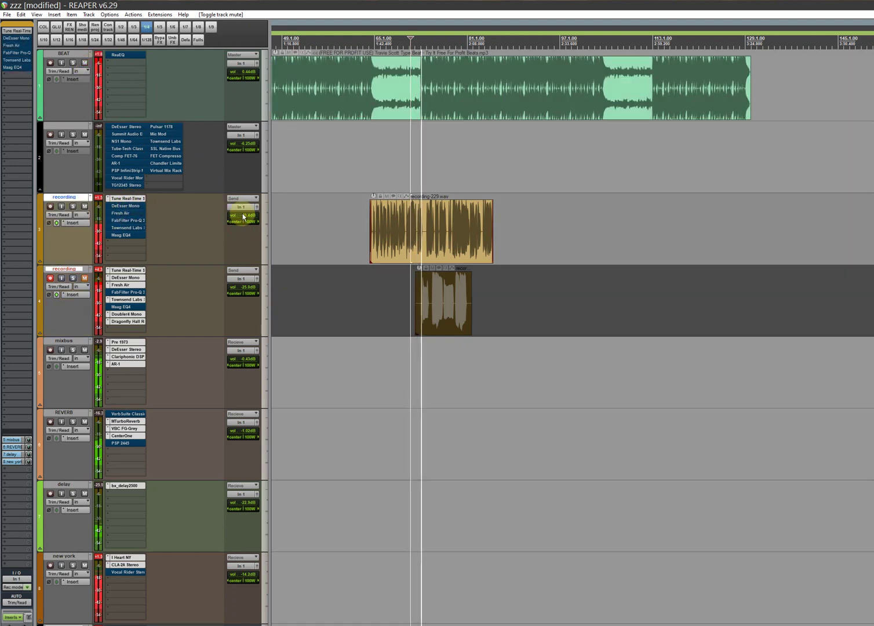
left_click_drag(243, 213, 226, 229)
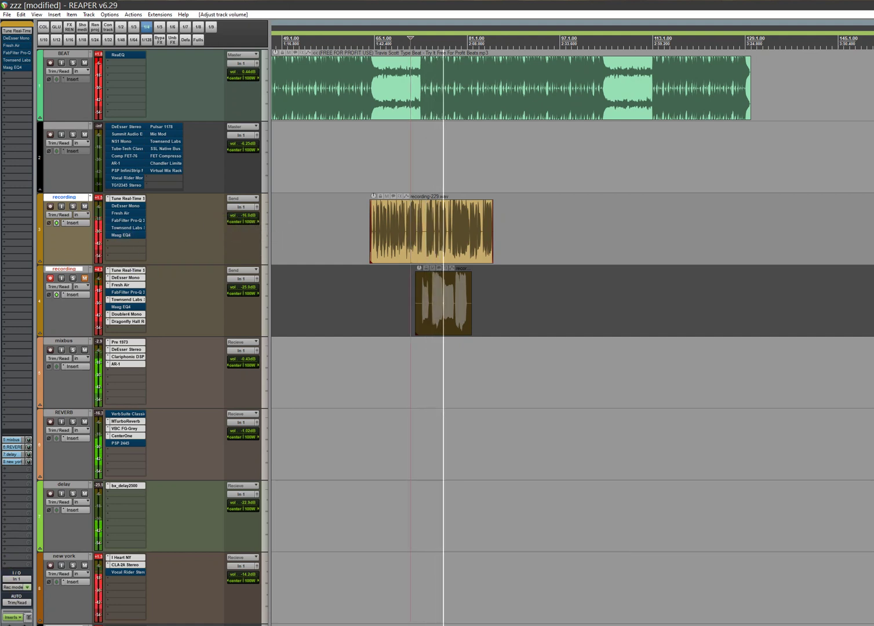
key("F5")
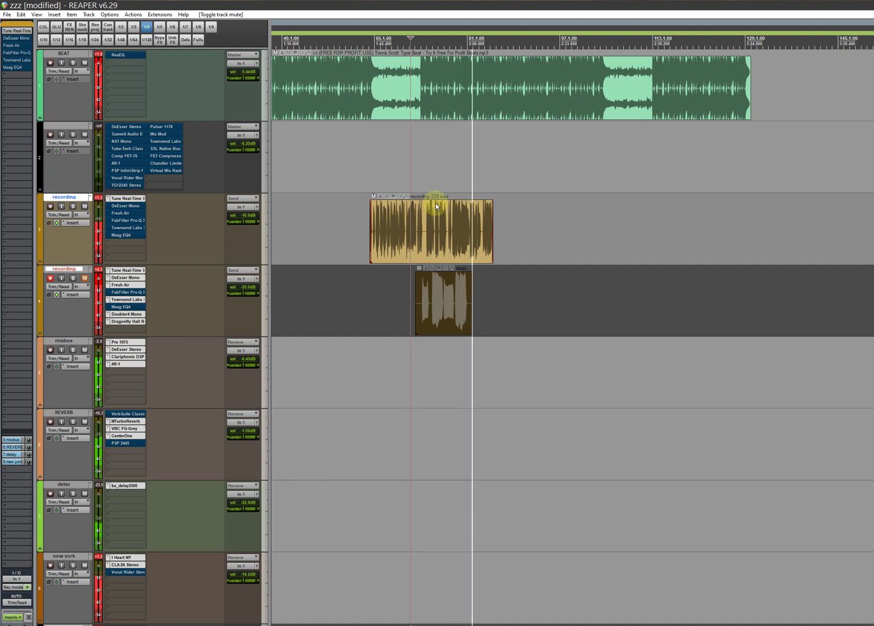
Play the mix from bar 65 with the view zoomed out, then stop
left_click(372, 46)
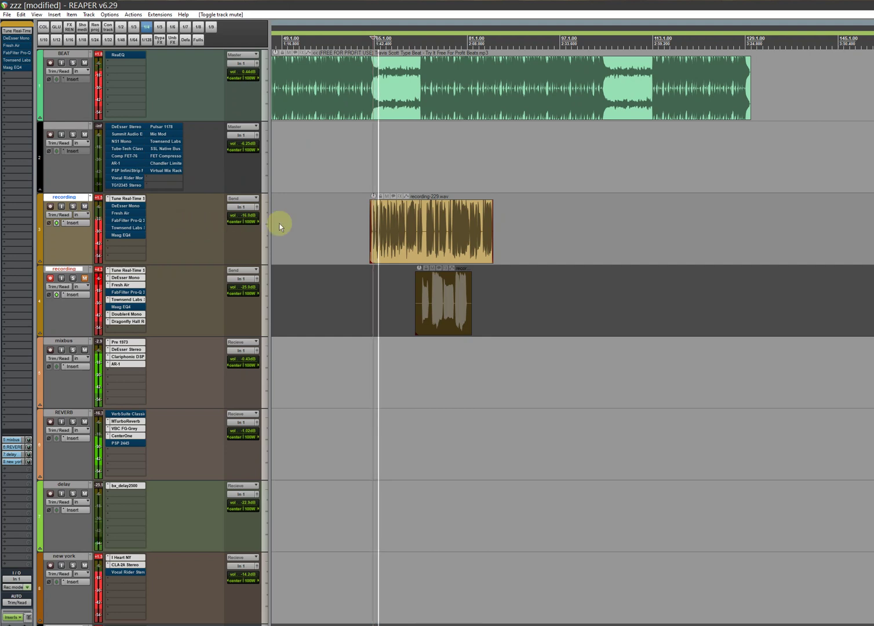
scroll(335, 215, "down", 2)
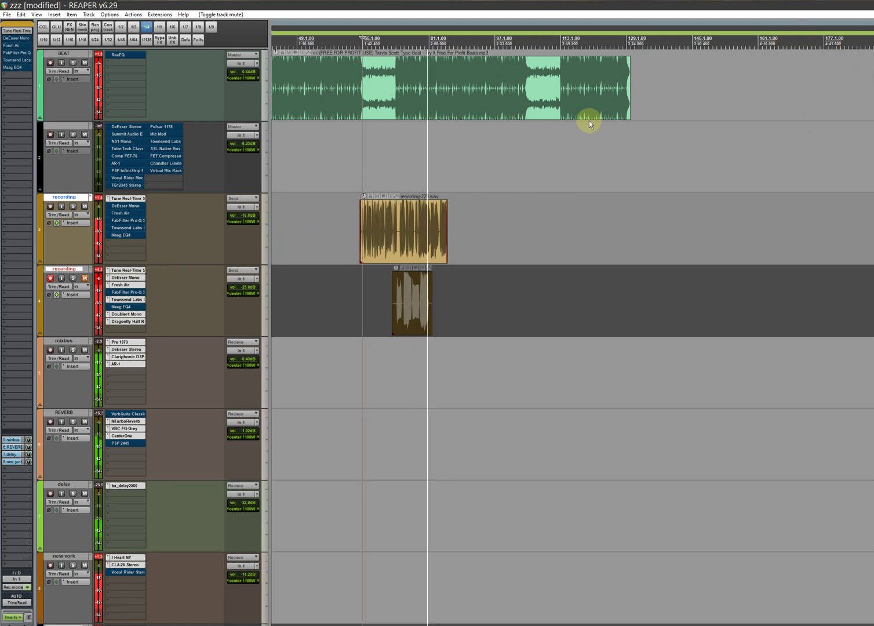
key("space")
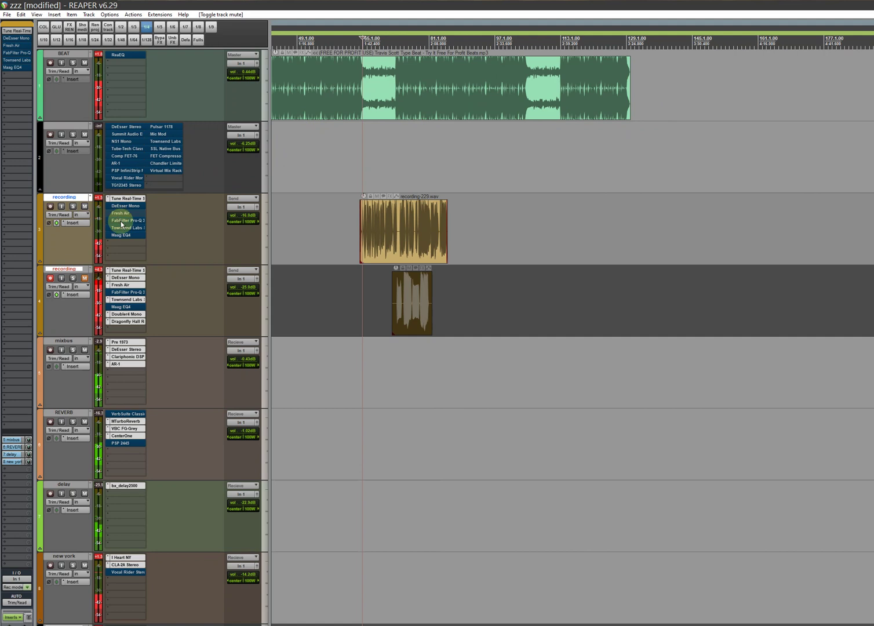
Re-enable track 3's Maag EQ4, Townsend Labs, Fresh Air and DeEsser, leaving FabFilter Pro-Q 3 bypassed
left_click(129, 235, "shift")
left_click(127, 227, "shift")
left_click(127, 221, "shift")
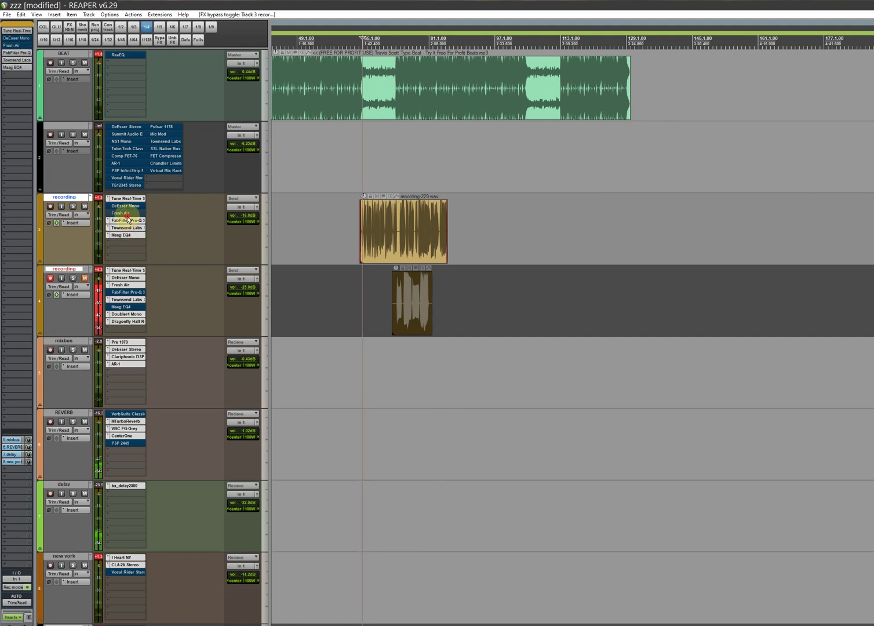
left_click(128, 213, "shift")
left_click(125, 205, "shift")
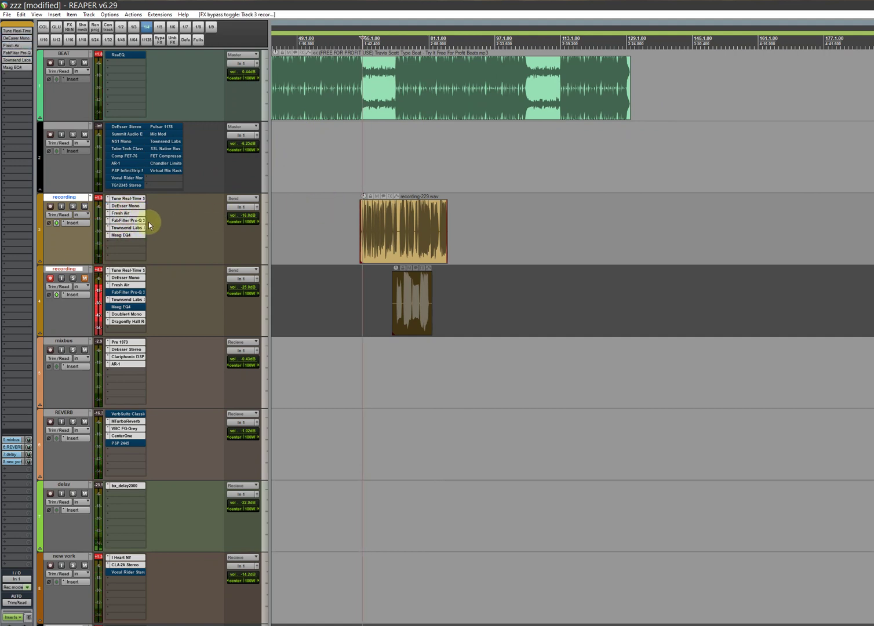
left_click(140, 220, "shift")
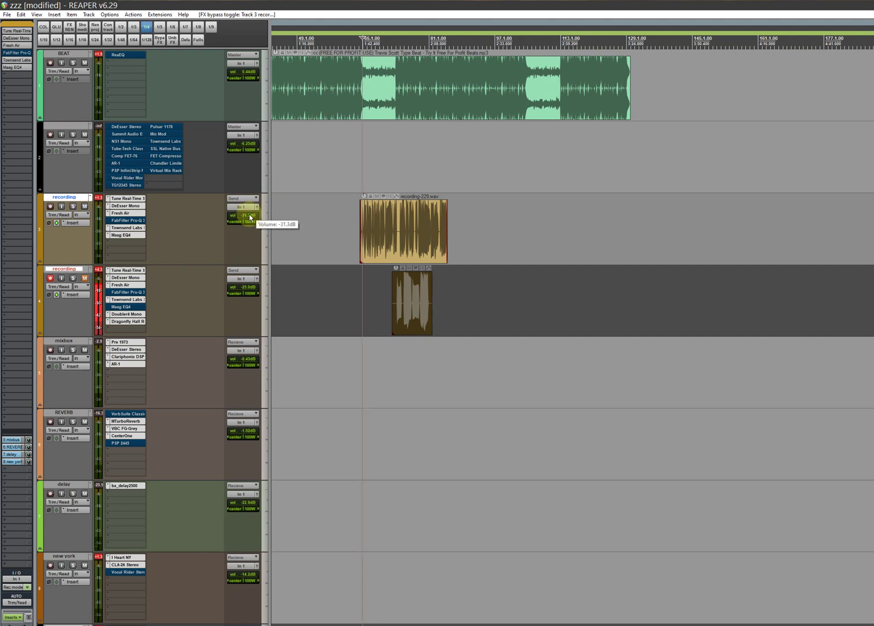
Set track 3's volume to -19.4 dB and open the Townsend Labs Sphere plugin
left_click_drag(250, 218, 250, 212)
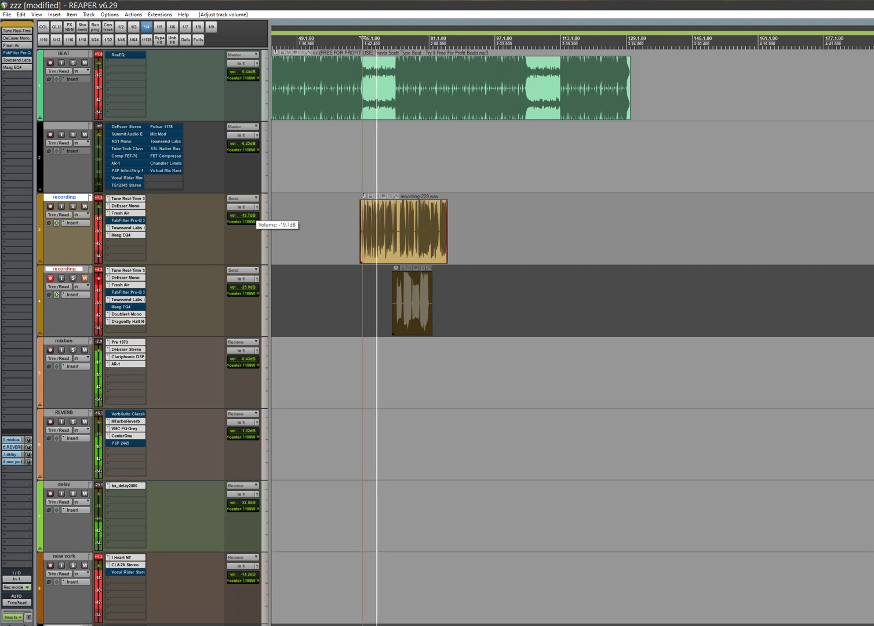
left_click_drag(250, 212, 250, 218)
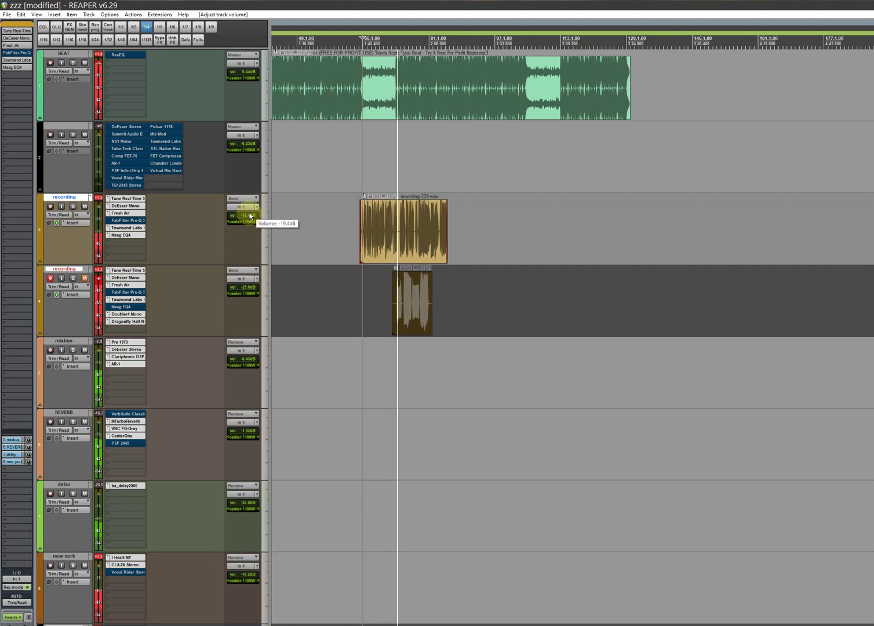
left_click(137, 227, "shift")
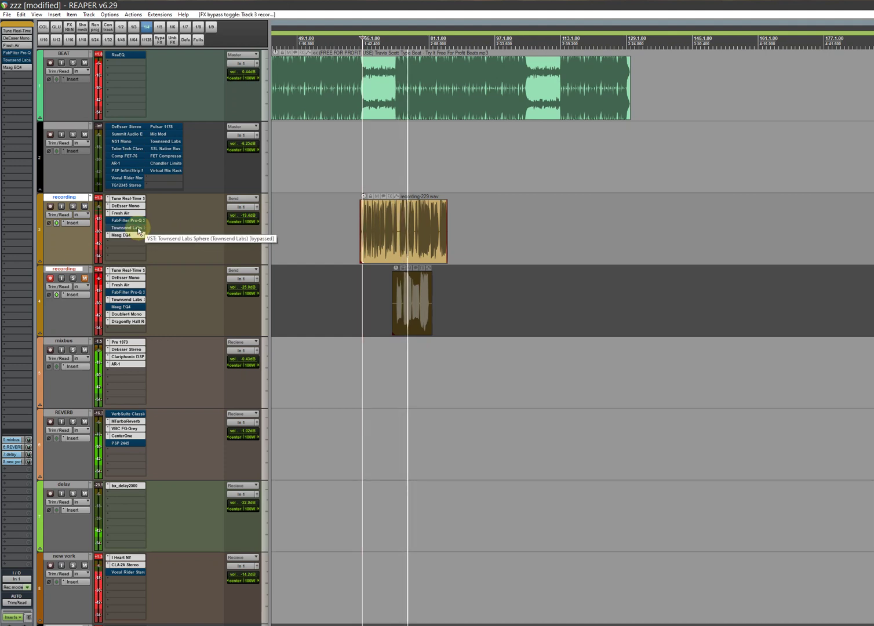
left_click(139, 228, "shift")
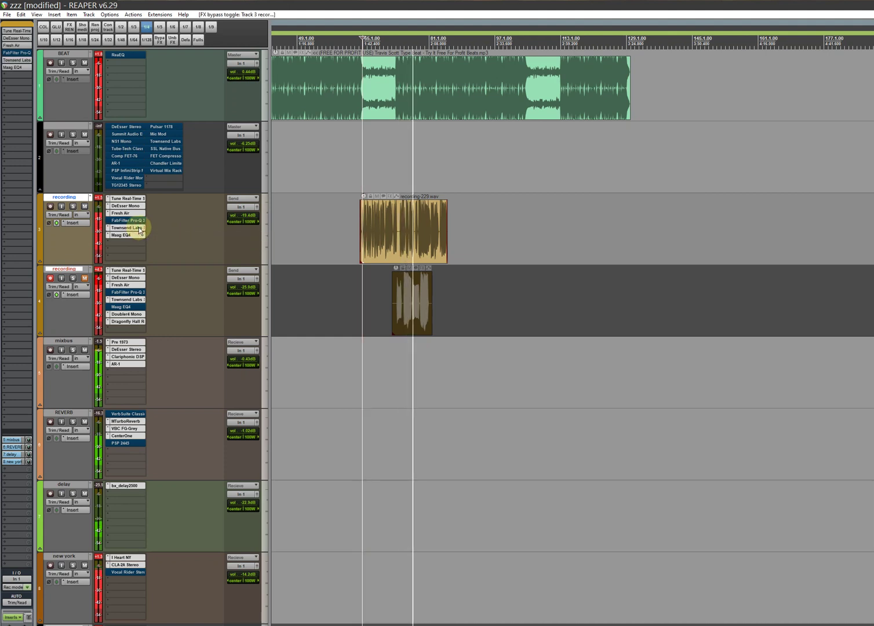
left_click(138, 227)
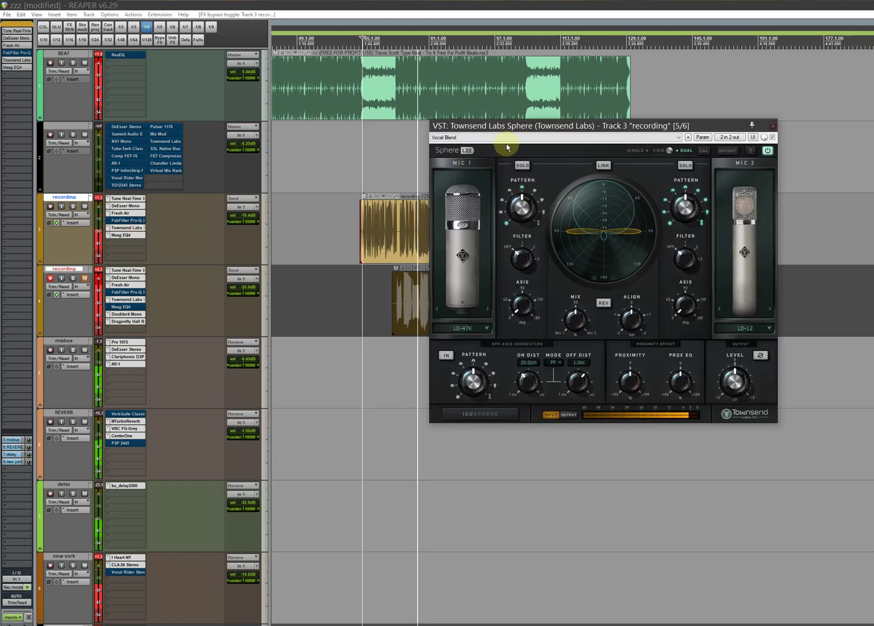
Shift track 3's Townsend Labs Sphere window right and close it
left_click_drag(535, 126, 602, 126)
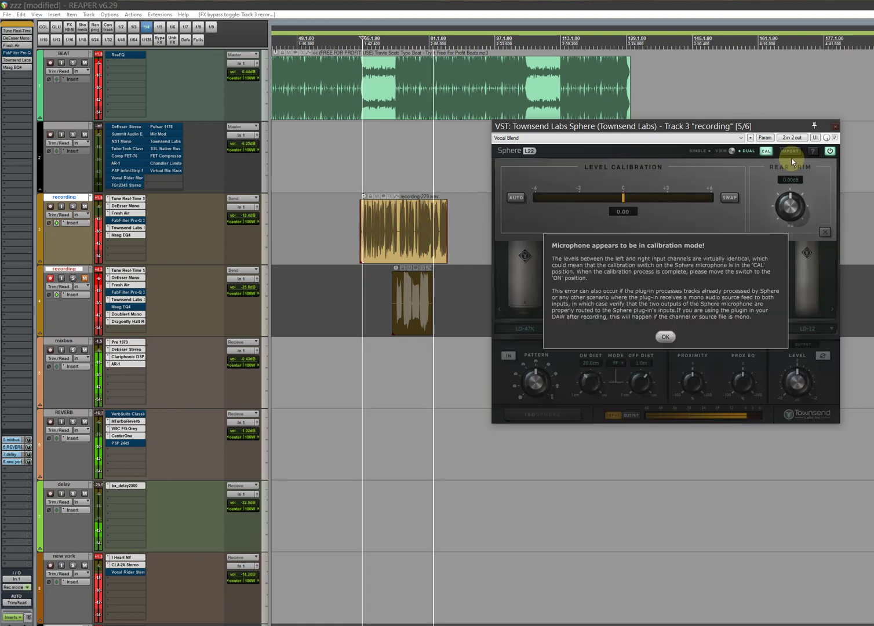
left_click(834, 127)
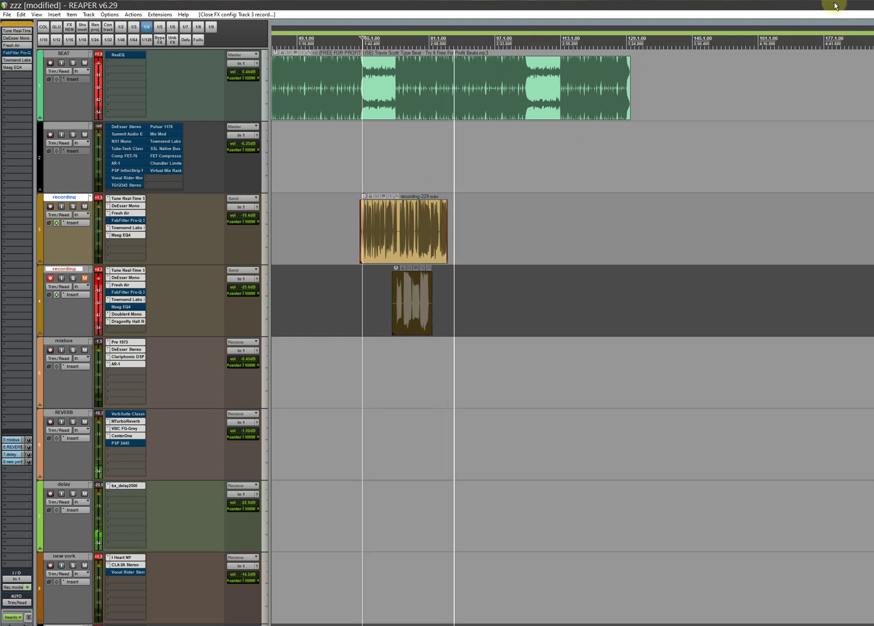
Stop the playback demo and select track 8's header
key("space")
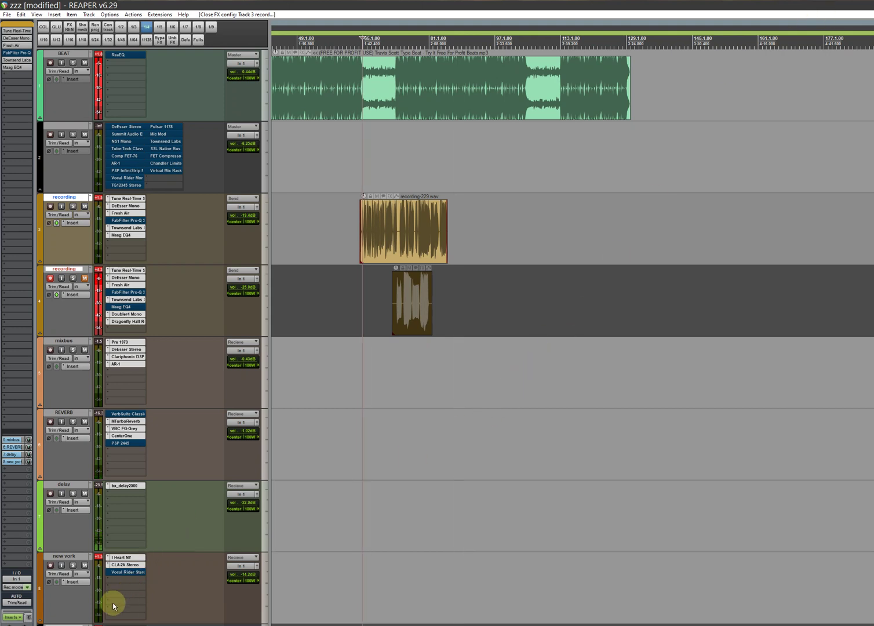
left_click(66, 608)
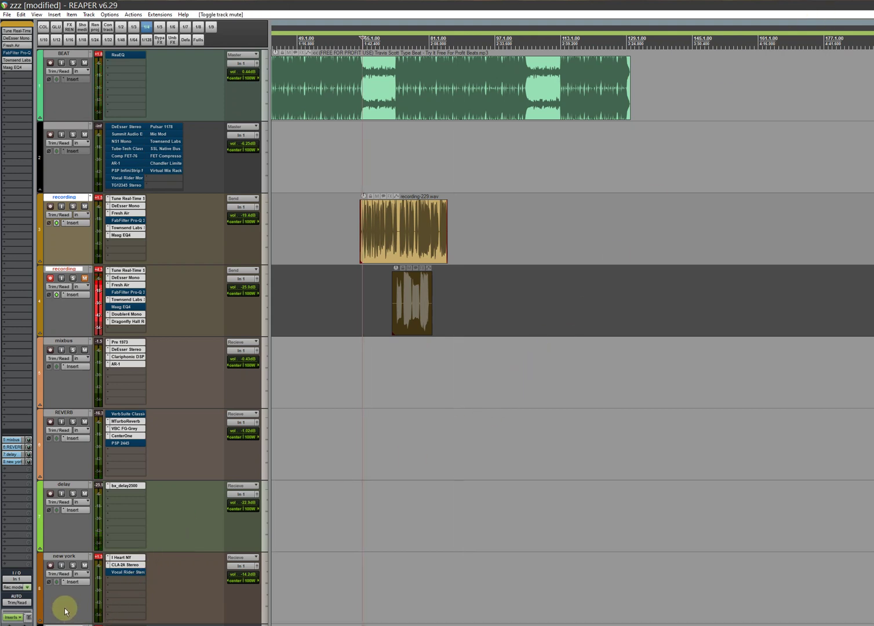